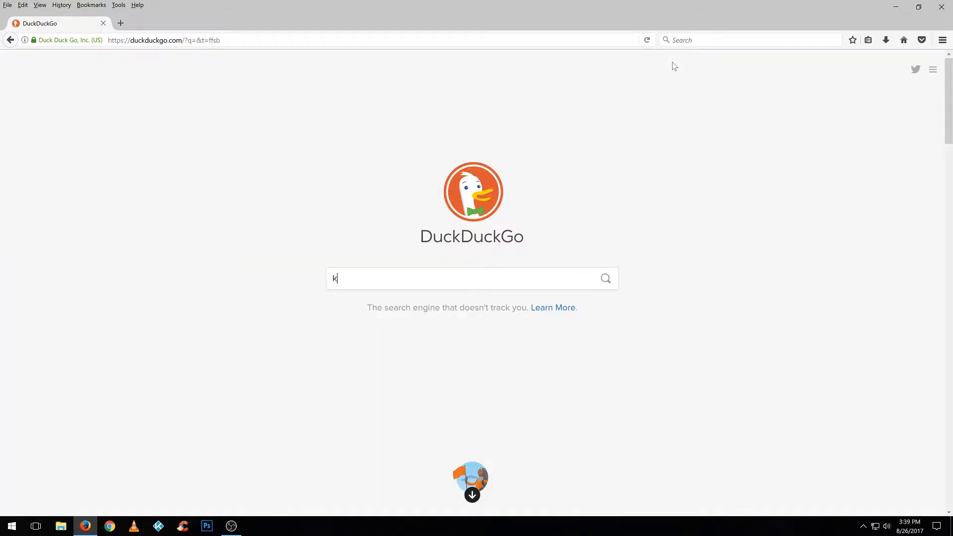
Step: Search the web for "kvr forum", open the KVR forum site and go to its plugin listings
text(vr f)
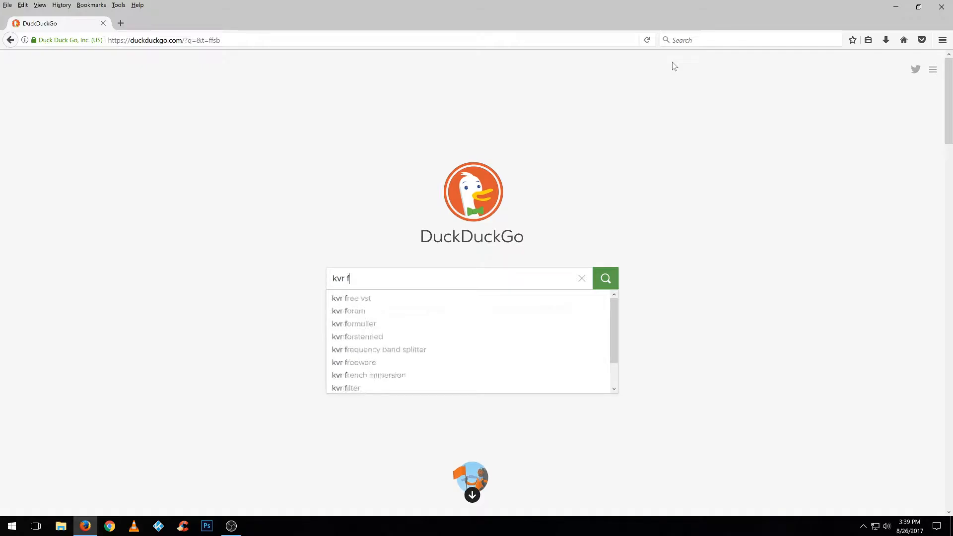
text(orum)
key(Return)
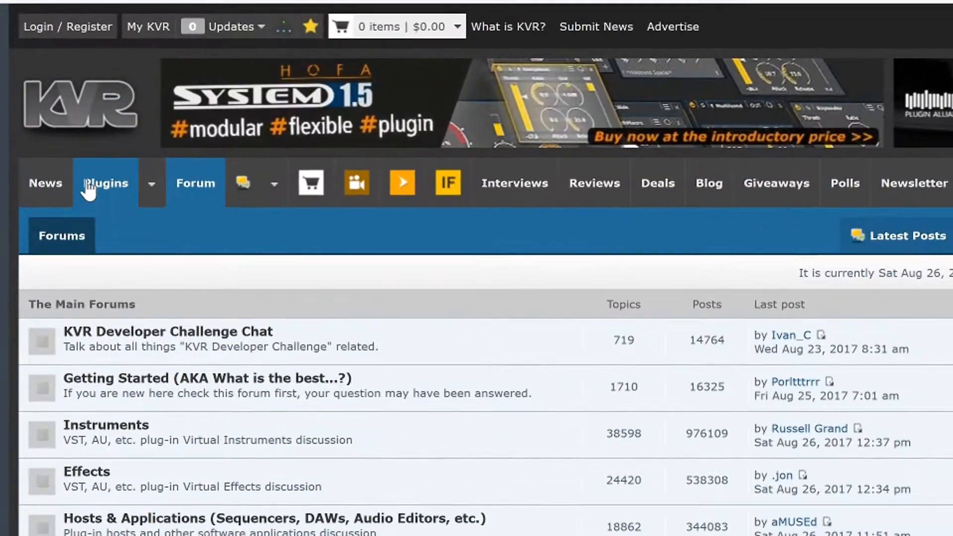
click(88, 187)
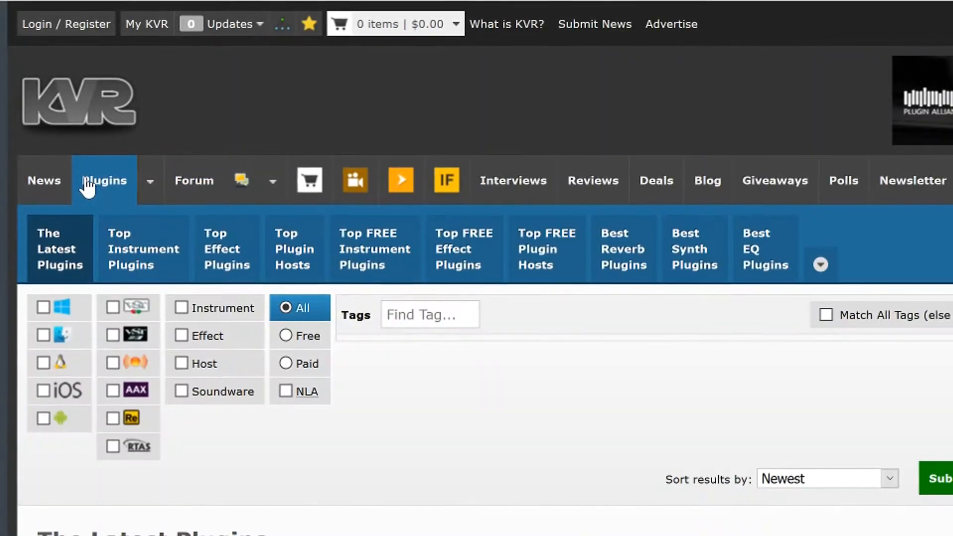
Step: Filter the plugin listings to free Windows VST effects with the tags EQ and Equalizer
click(43, 307)
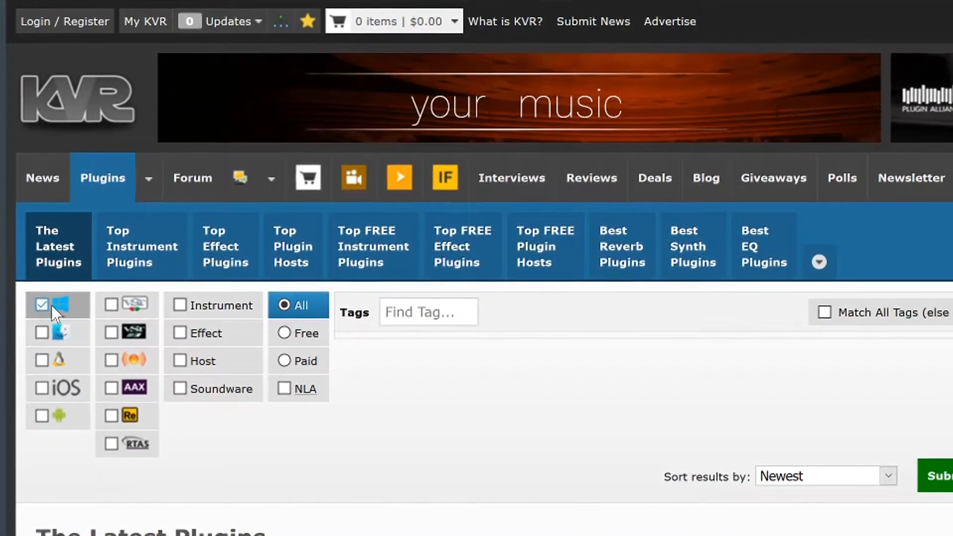
click(111, 303)
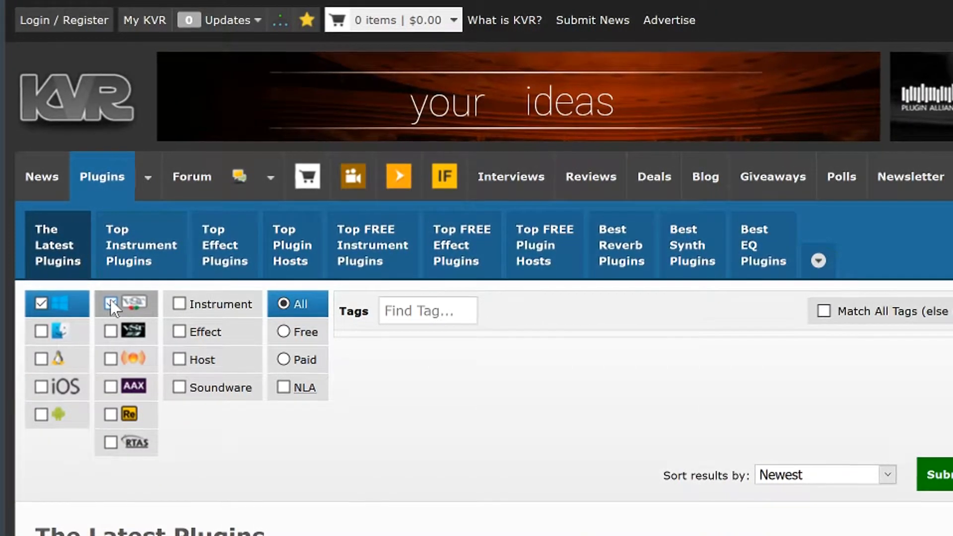
click(173, 330)
click(284, 329)
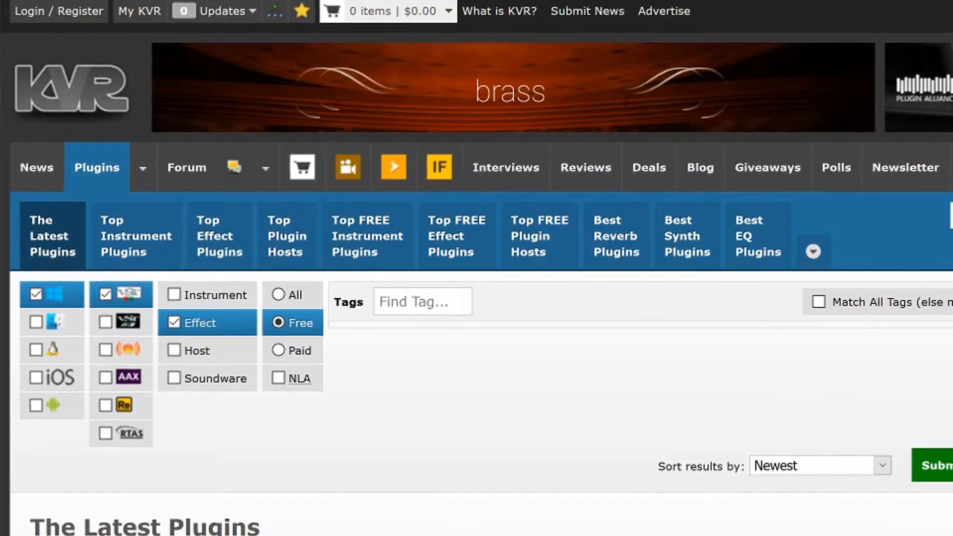
text(EQ)
key(Return)
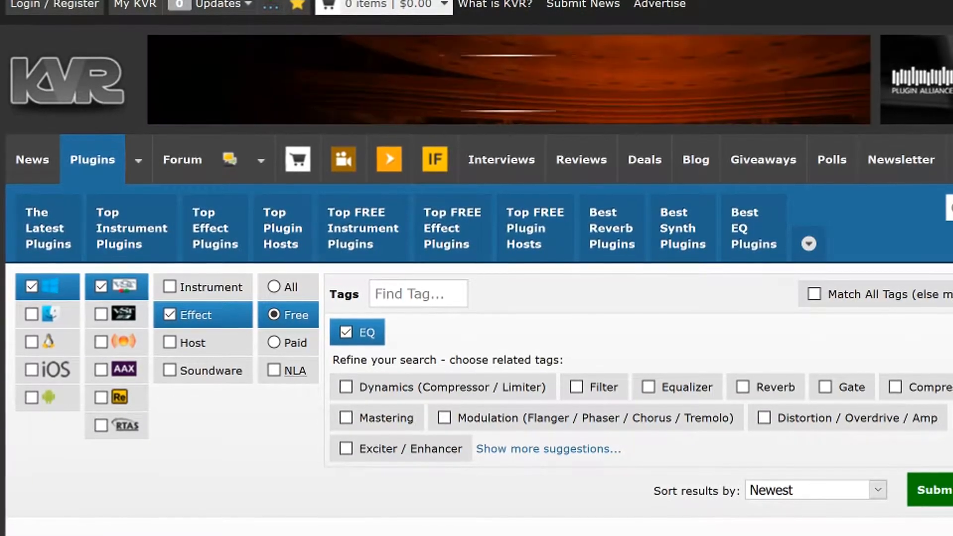
click(645, 385)
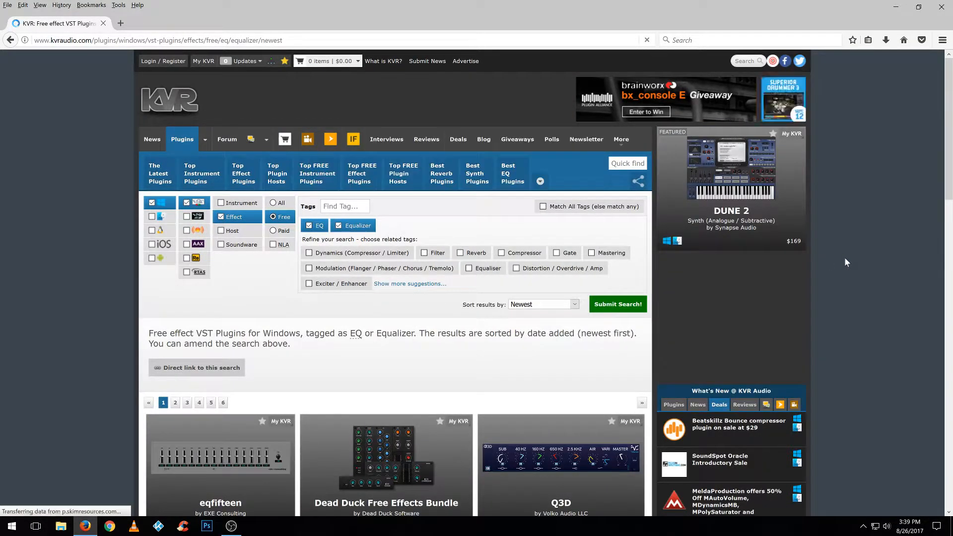
Step: Browse the free equalizer results through to page 4 and open the ColourEQ product page
scroll(845, 259, down, 10)
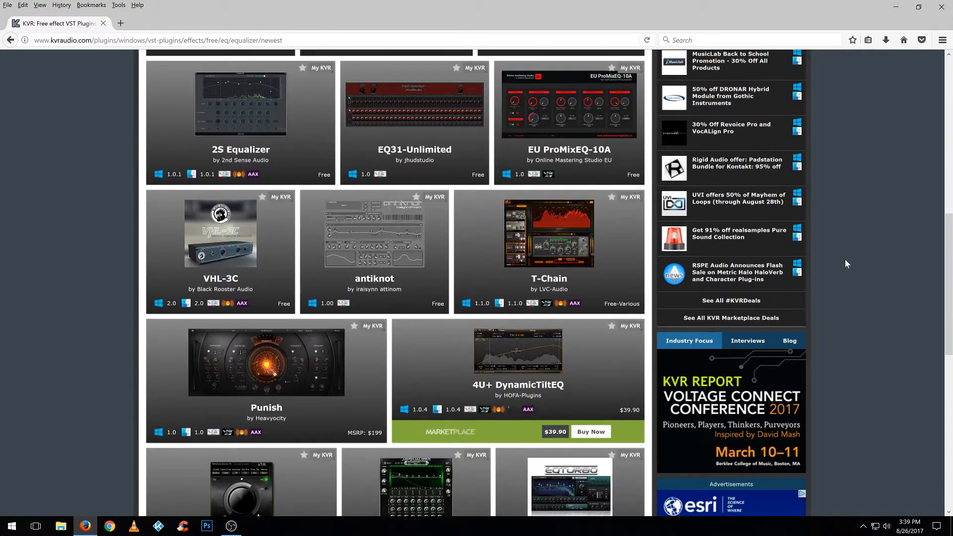
scroll(845, 259, down, 8)
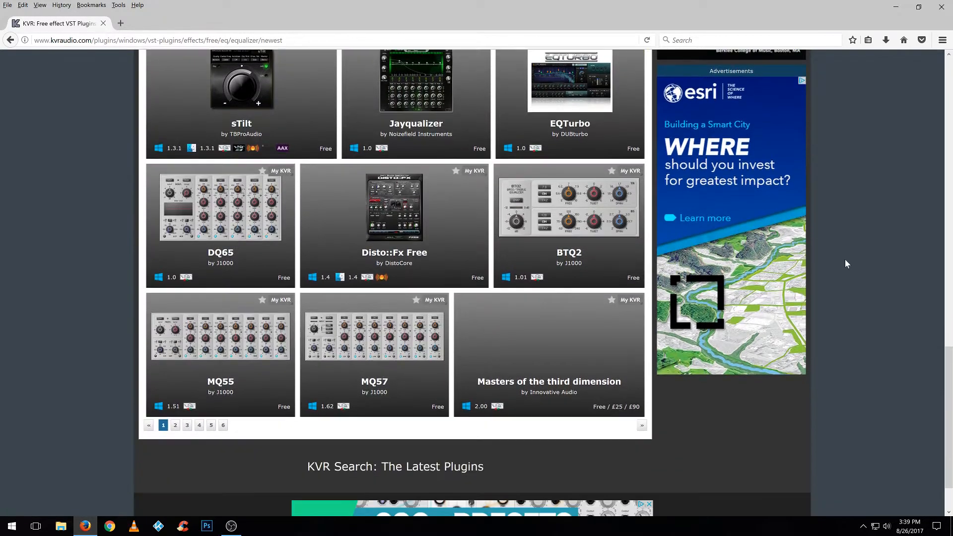
scroll(845, 259, down, 2)
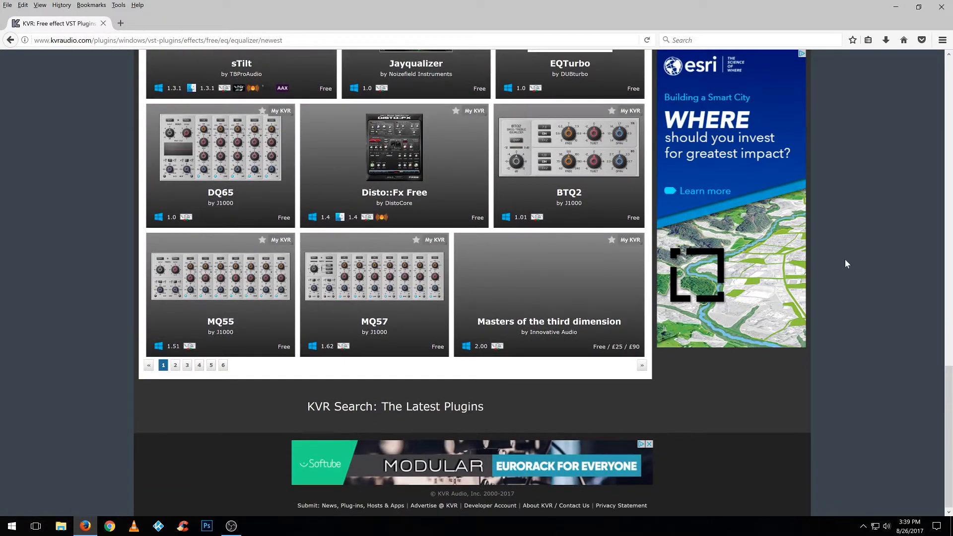
click(173, 366)
scroll(902, 360, down, 10)
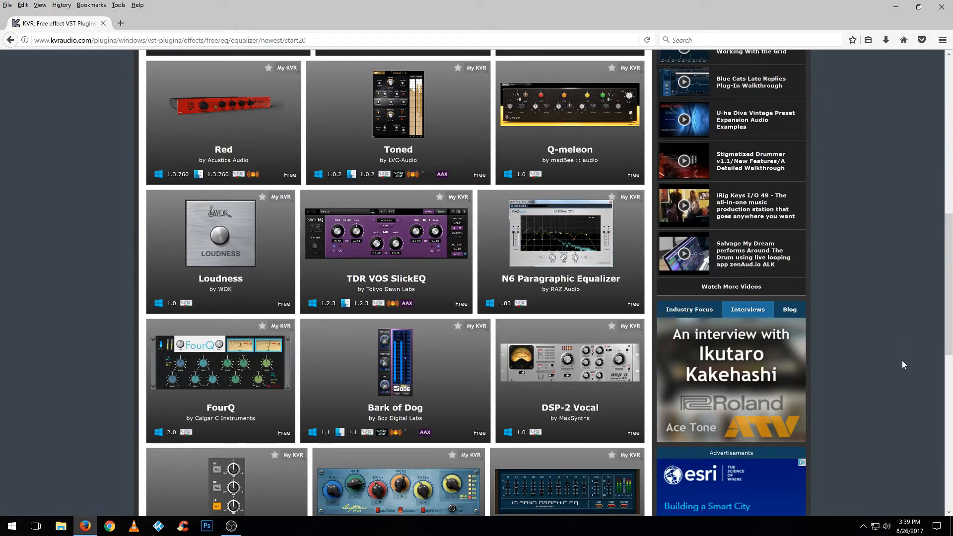
scroll(901, 359, down, 9)
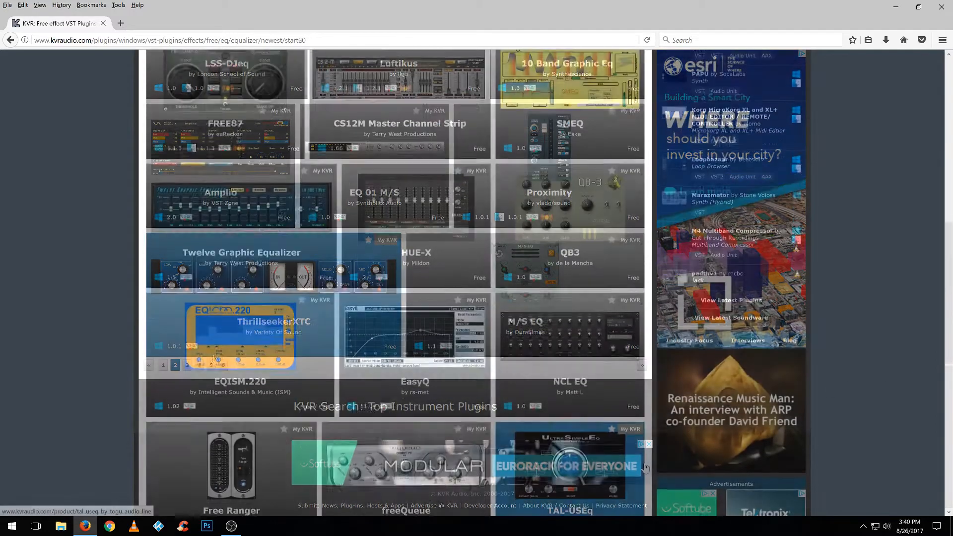
scroll(644, 467, down, 8)
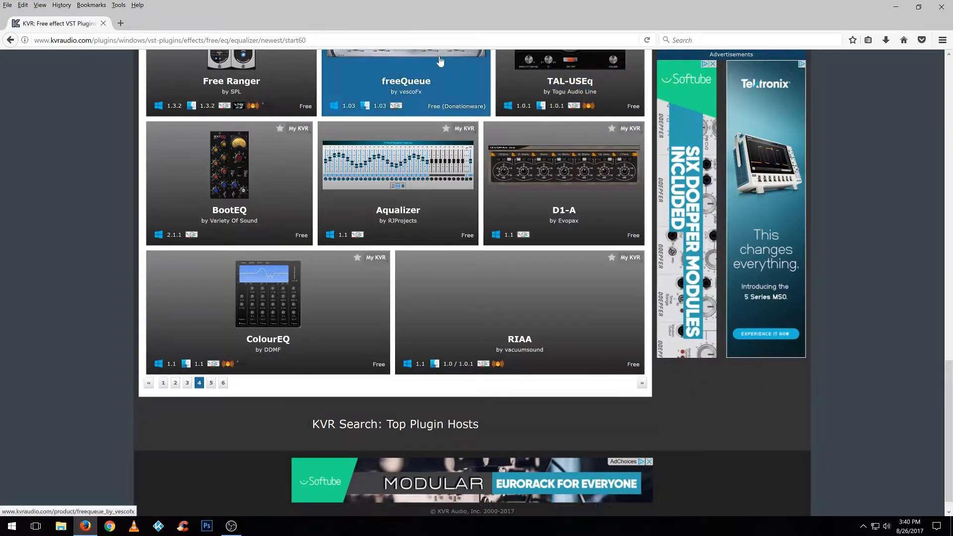
click(286, 311)
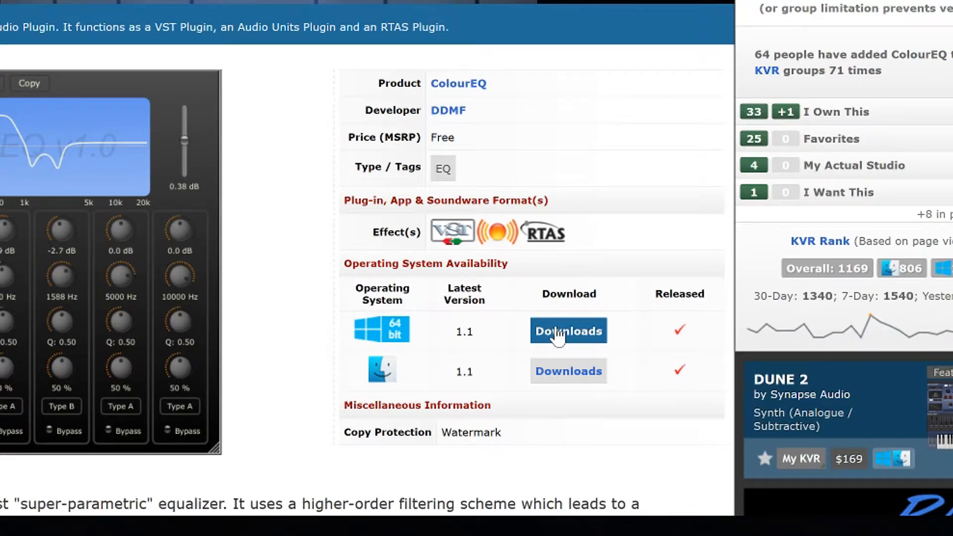
Step: Go to the DDMF freeware page for ColourEQ and download the plugin's Windows version
click(559, 331)
scroll(318, 375, down, 6)
scroll(301, 374, down, 3)
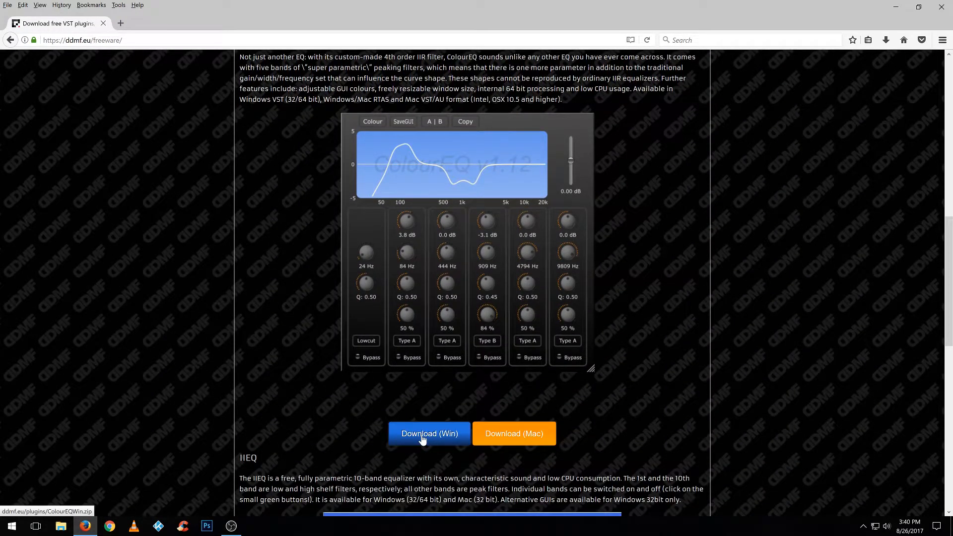
click(420, 436)
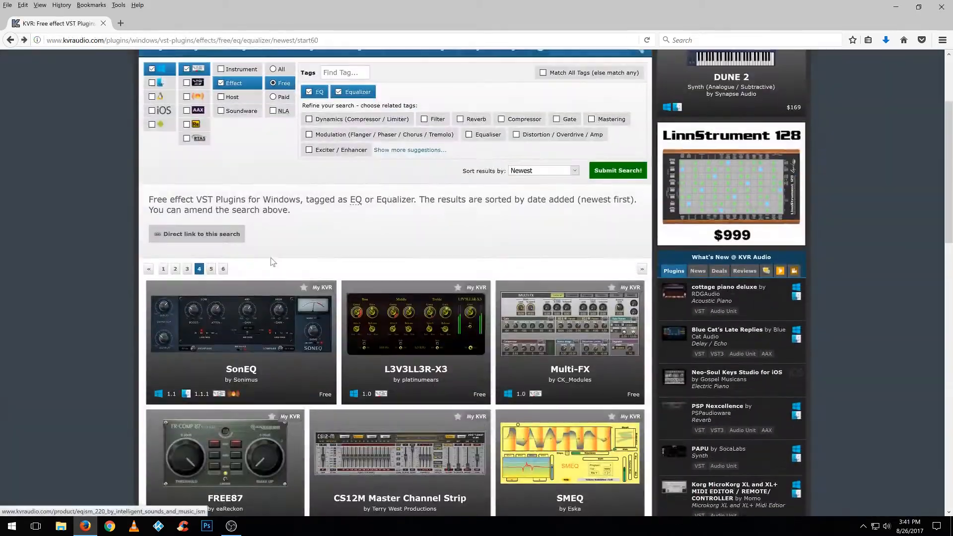
Step: Back in the KVR plugin results, try to find ReaFir by replacing the EQ and Equalizer tags with reafir
scroll(270, 258, up, 3)
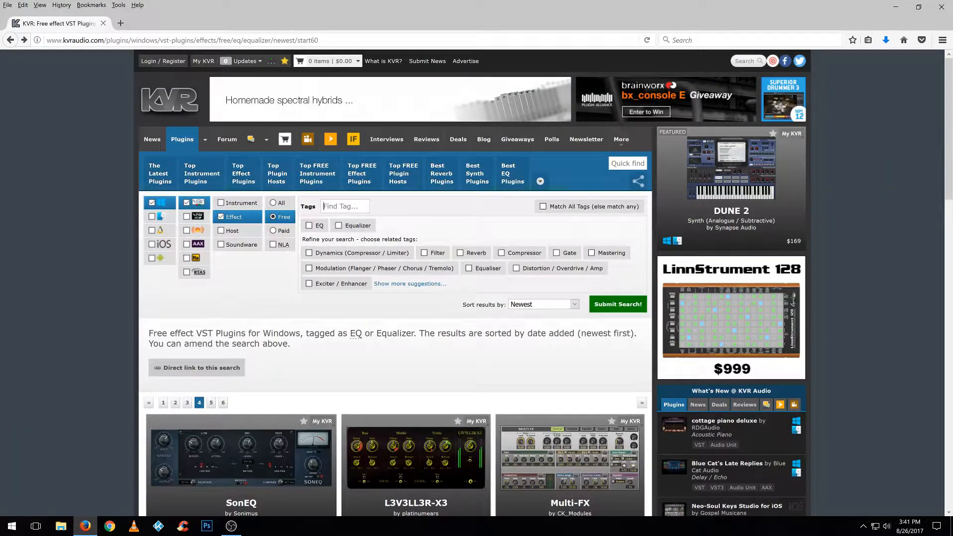
text(reaeq)
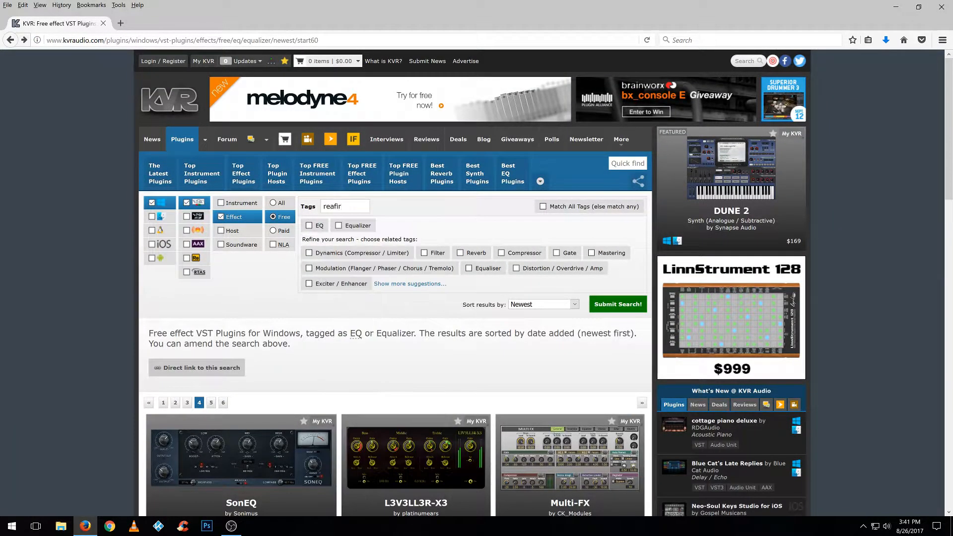
key(Return)
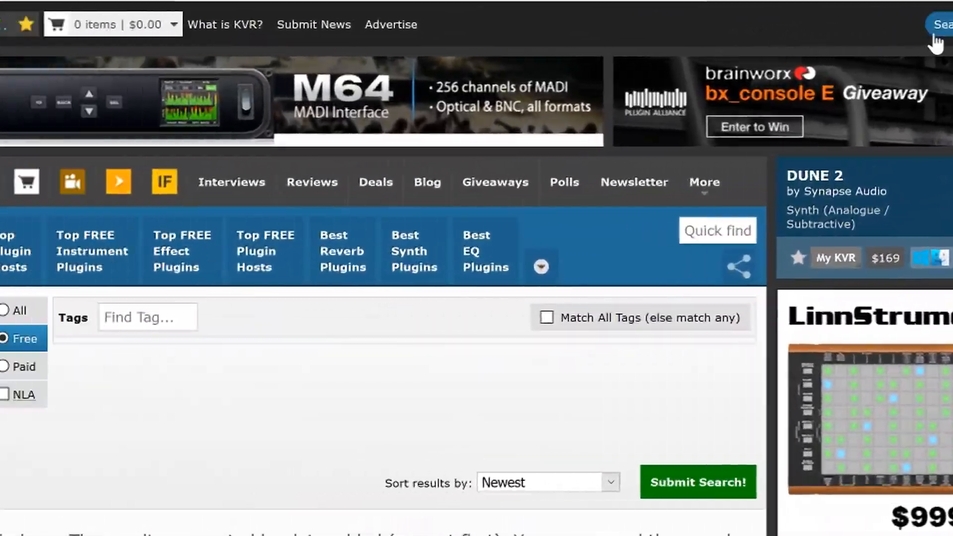
Step: Look up reafir with KVR's quick search and open the ReaFir product page by Cockos
click(764, 48)
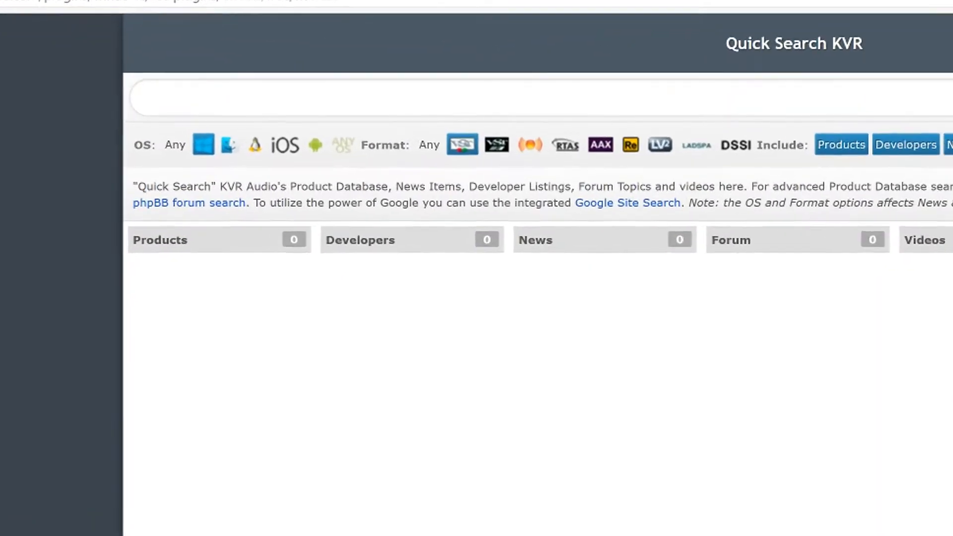
text(reafir)
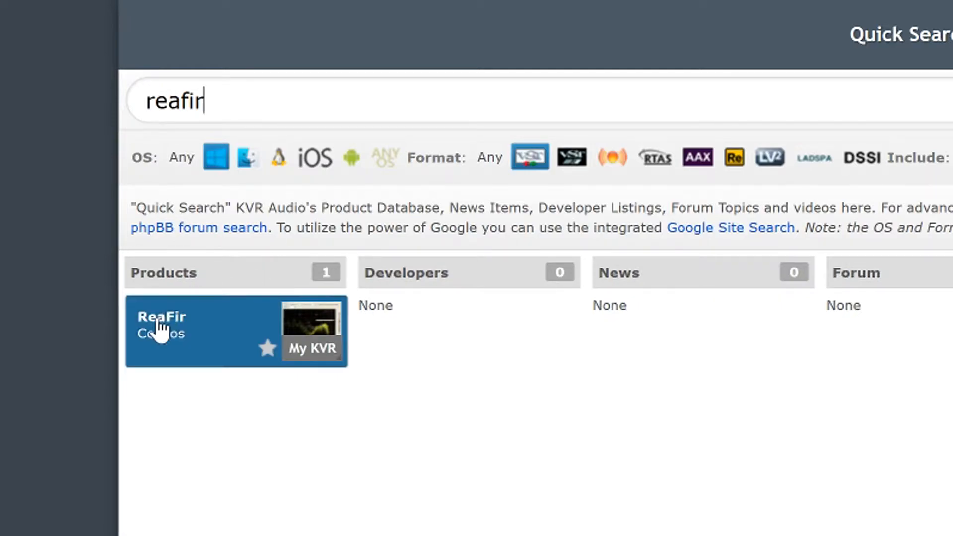
click(160, 328)
Step: Follow the ReaFir download link and save the ReaPlugs VST v2.36 64-bit installer
scroll(555, 370, down, 2)
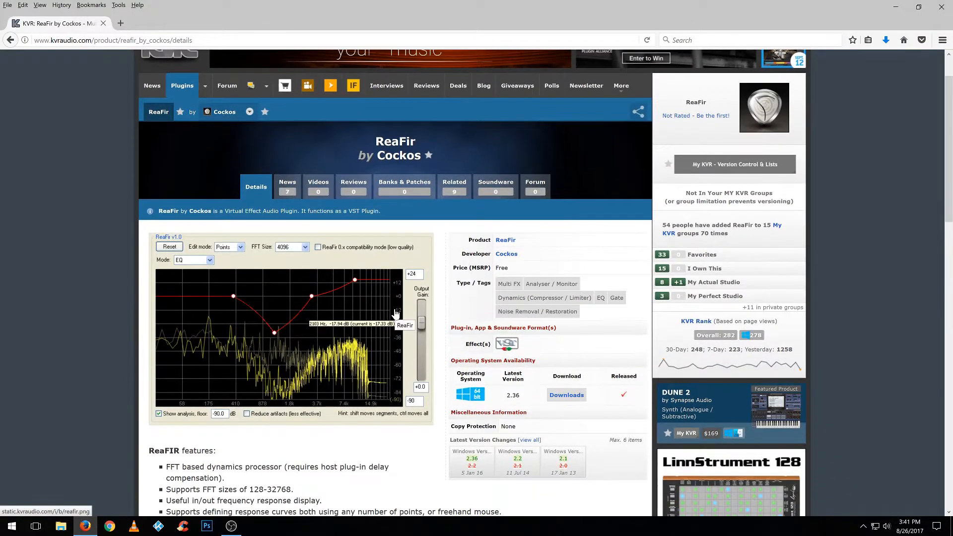
click(729, 322)
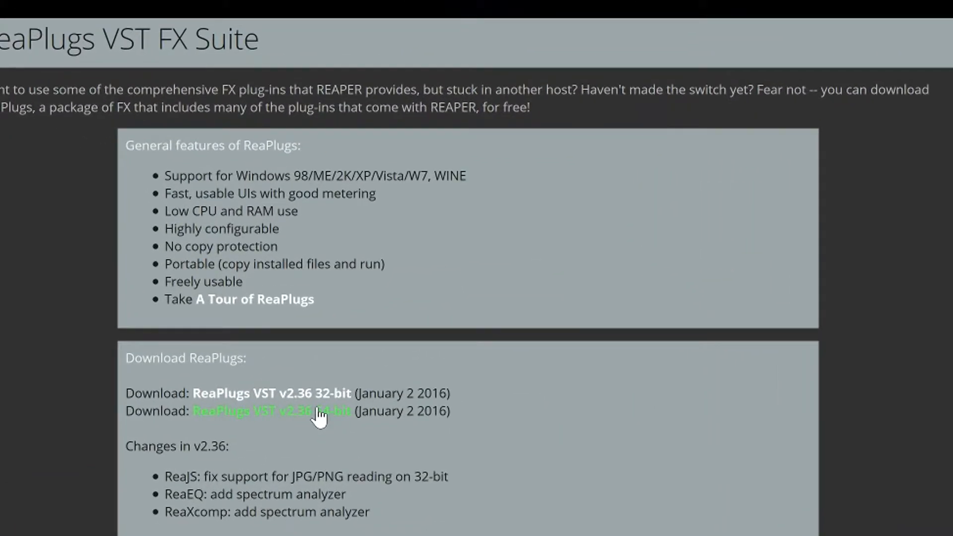
click(319, 416)
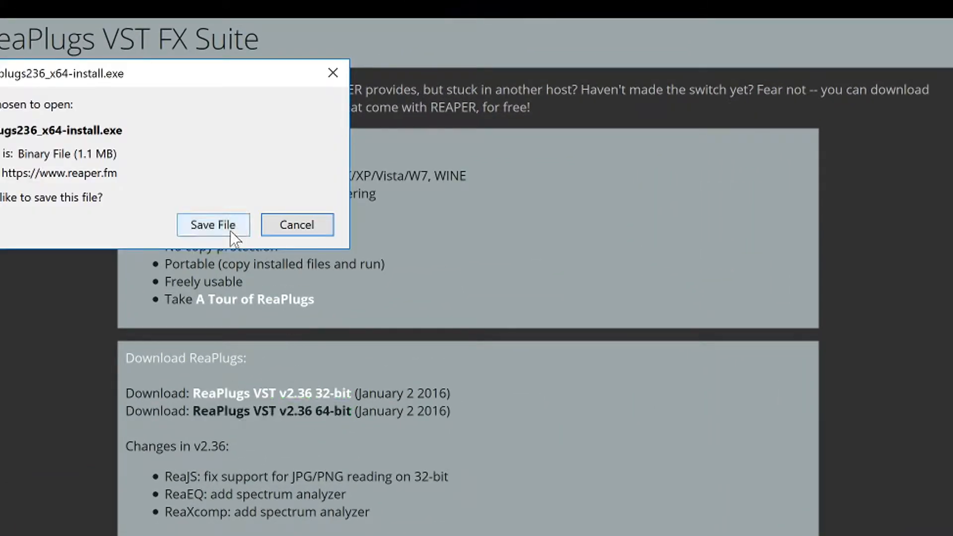
click(228, 227)
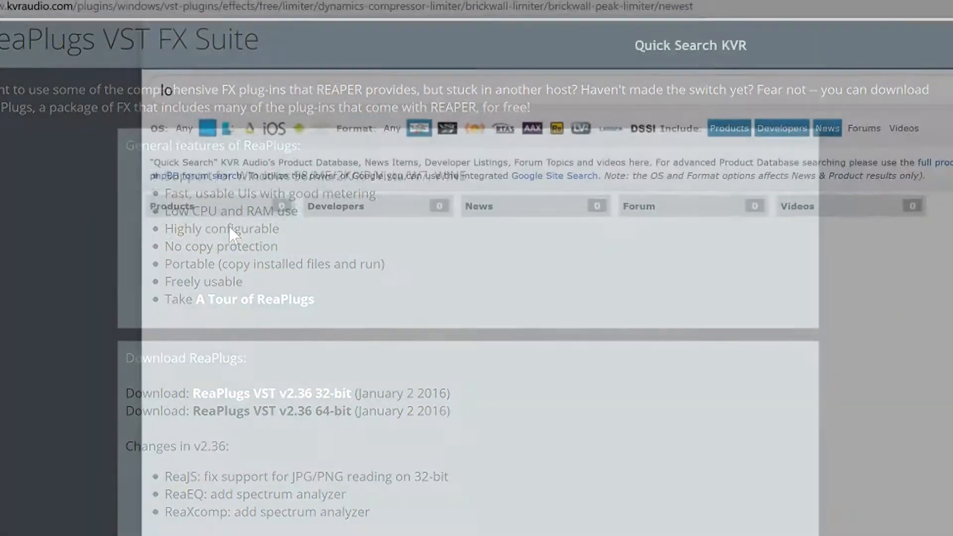
Step: Look up loudmax with KVR's quick search and download the LoudMax v1.18 VST plugin for 64-bit Windows
text(loudmax)
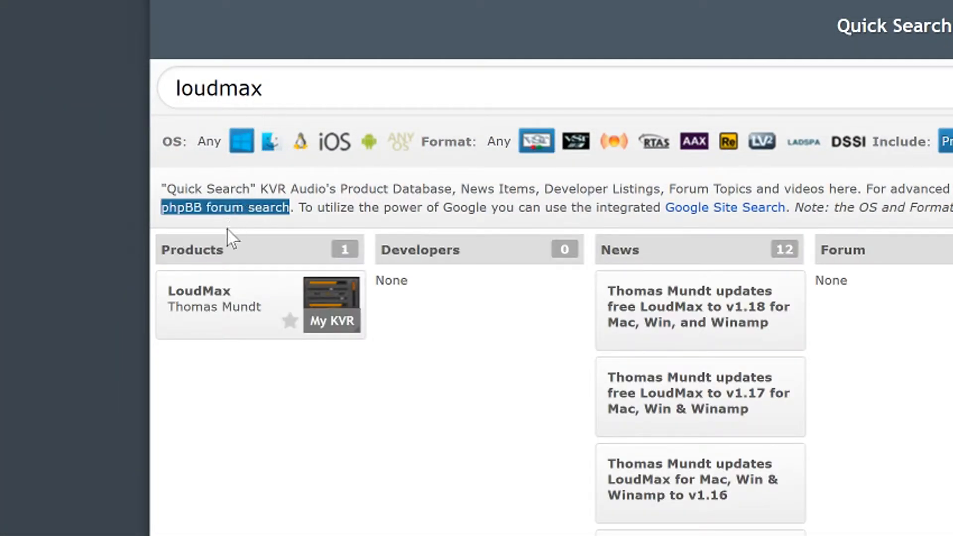
click(223, 304)
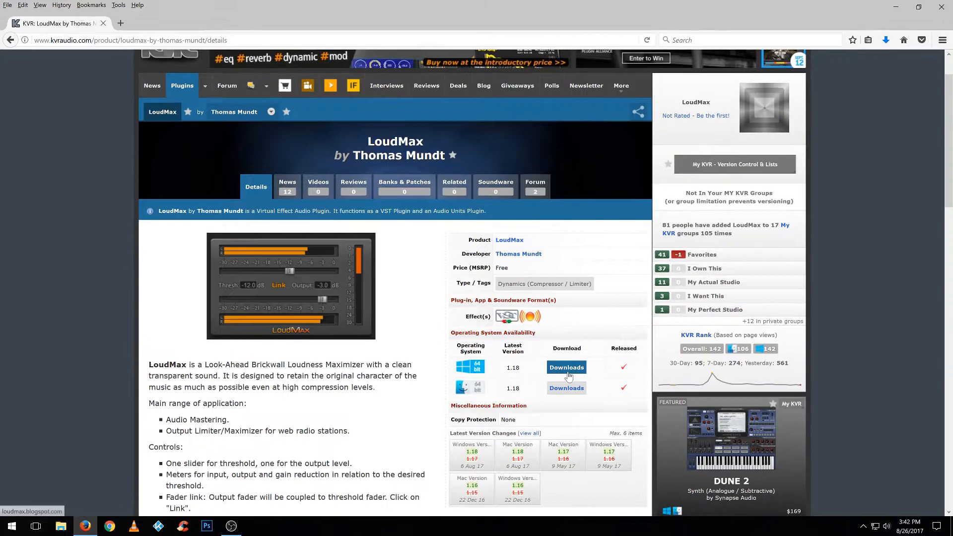
click(567, 370)
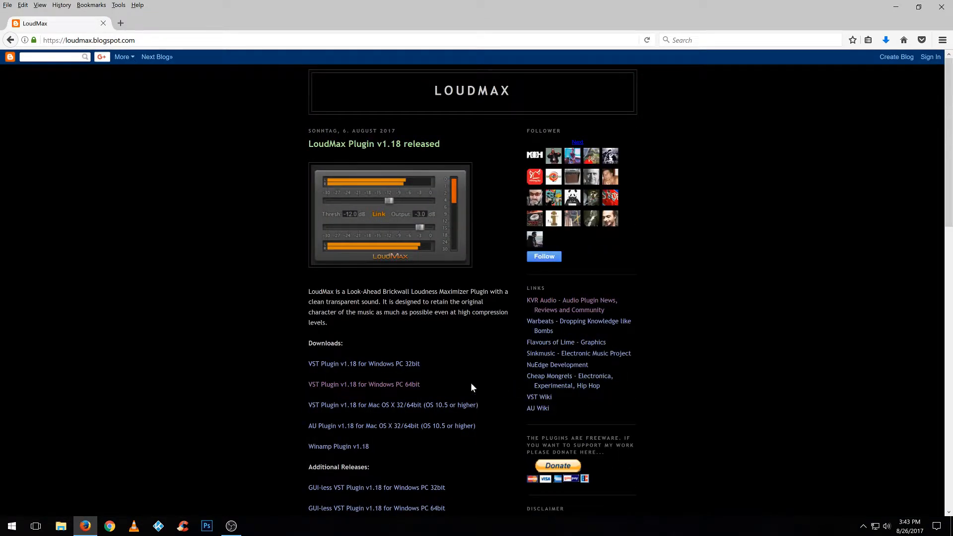
click(400, 385)
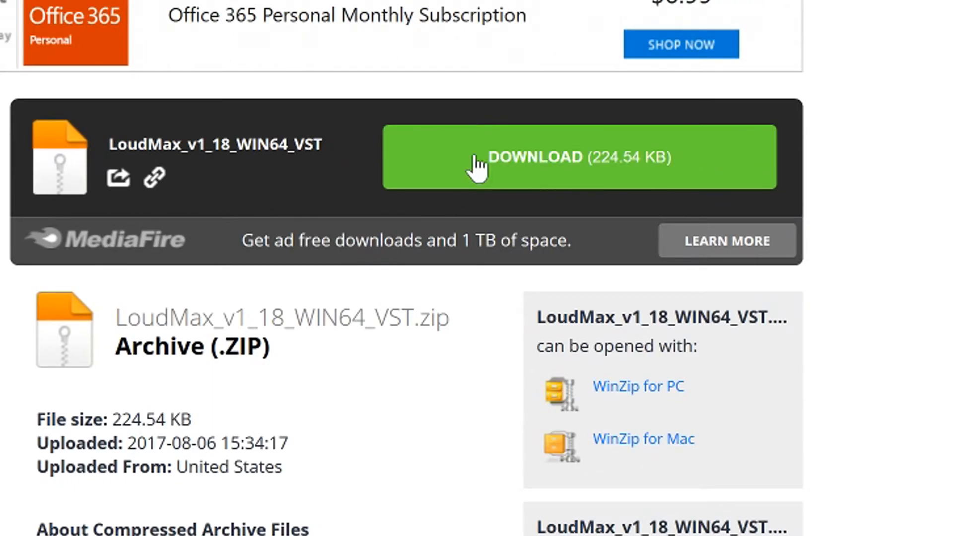
click(477, 168)
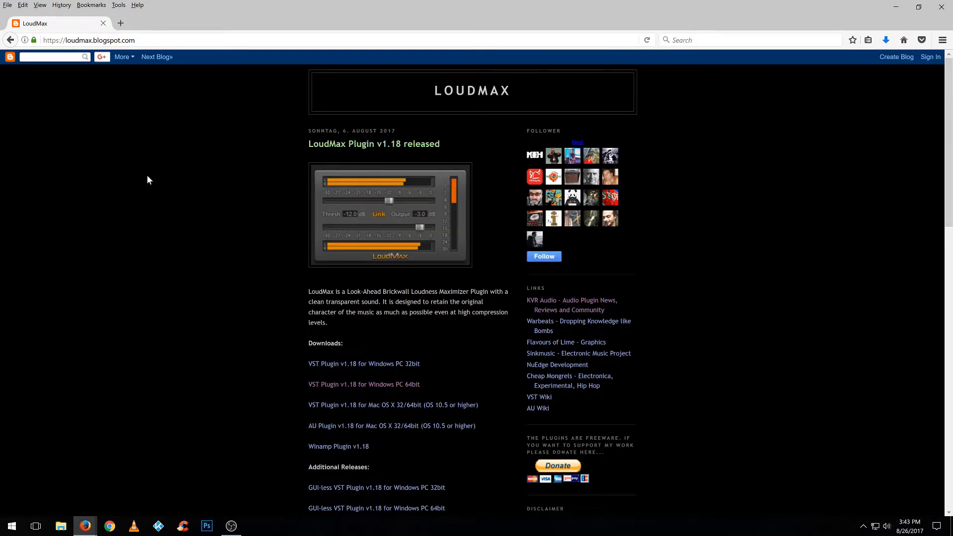
Step: Return to the KVR plugin results, look up valhalla with the quick search and open the ValhallaFreqEcho product page
right_click(9, 40)
click(99, 58)
click(747, 61)
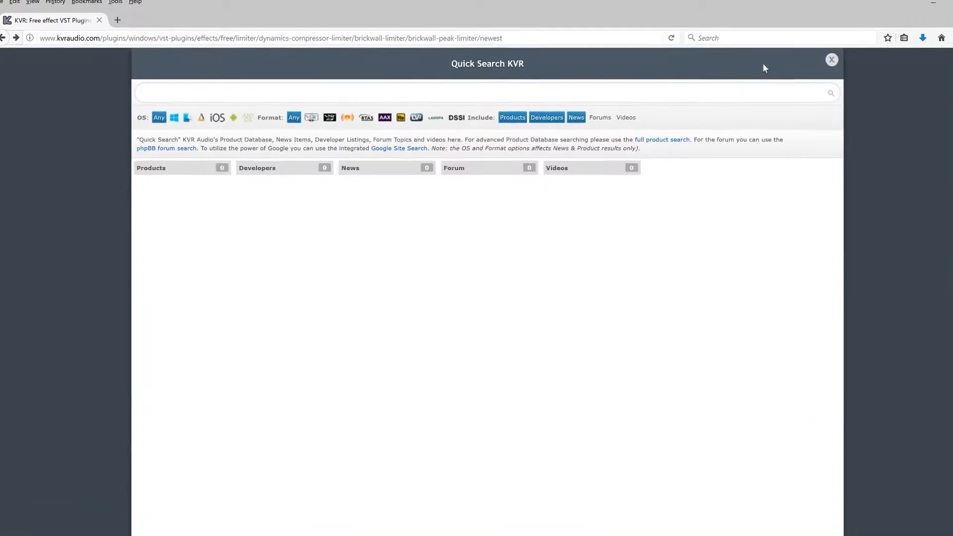
text(valhalla)
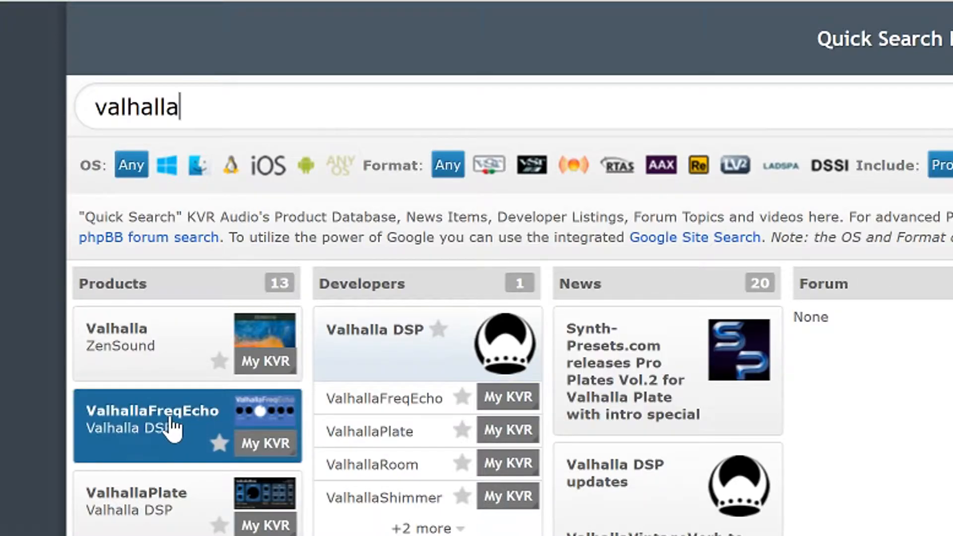
click(171, 428)
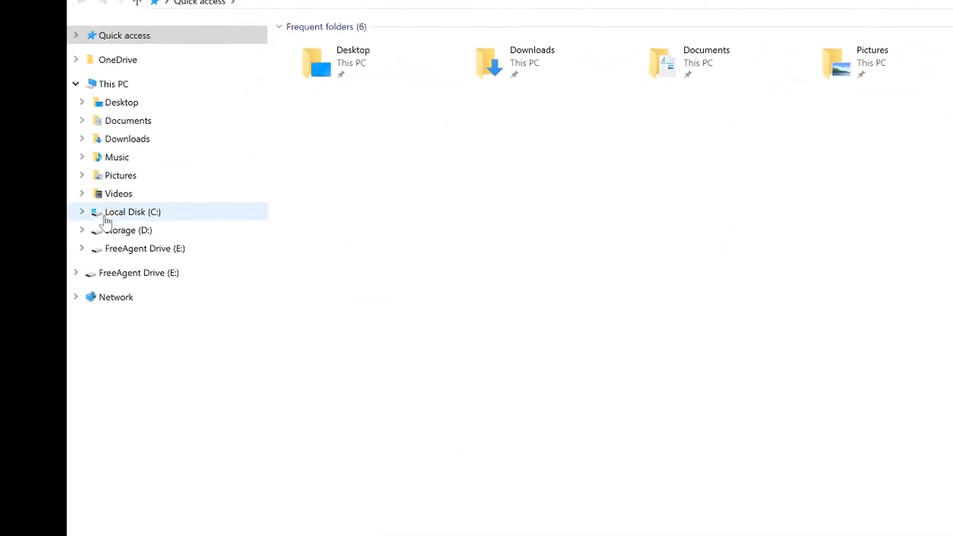
Step: Open the Program Files folder on Local Disk (C:)
click(241, 288)
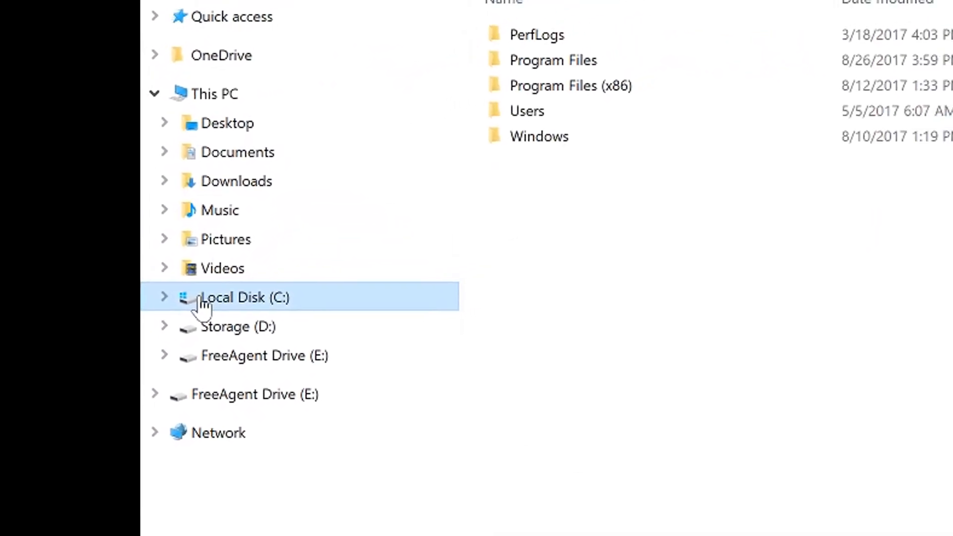
click(425, 110)
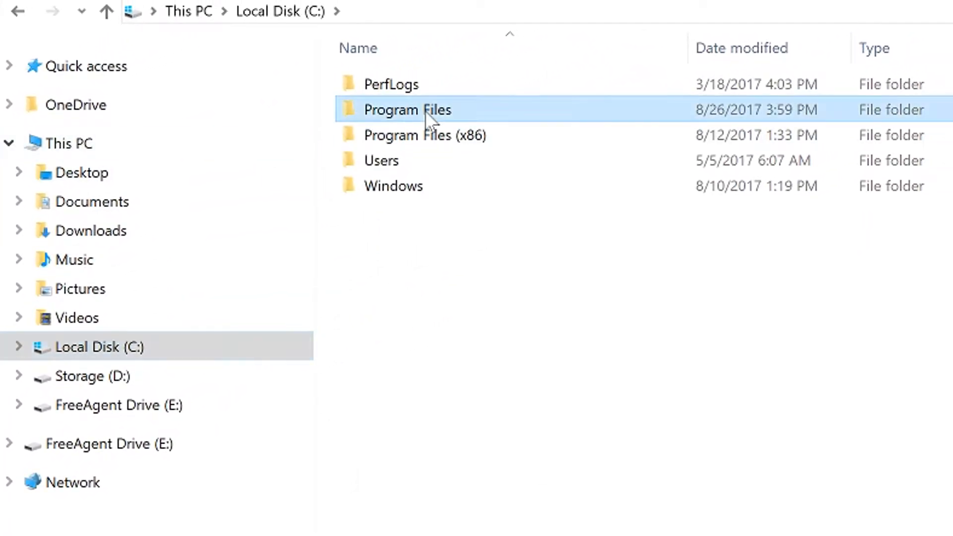
double_click(425, 112)
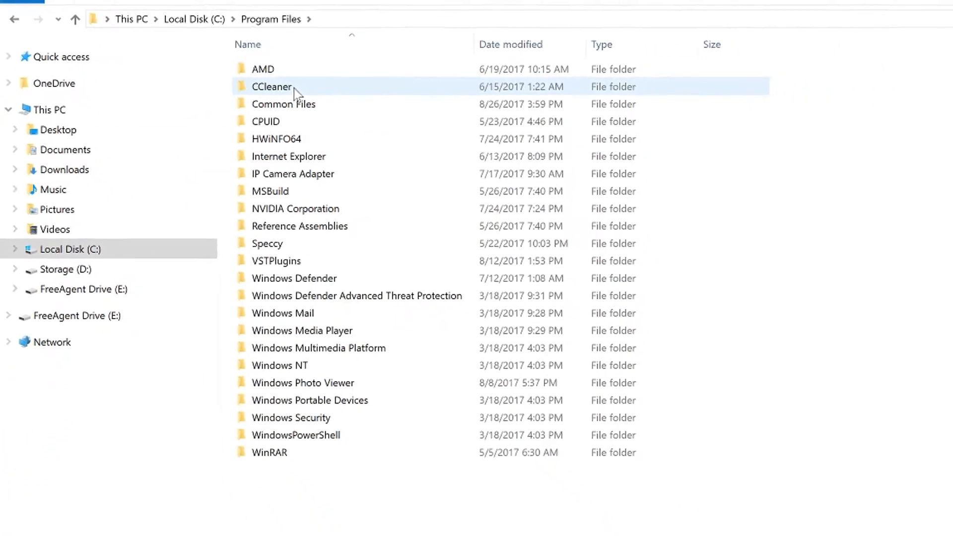
Step: Try to create a new folder named VSTPlugins inside Program Files
right_click(609, 255)
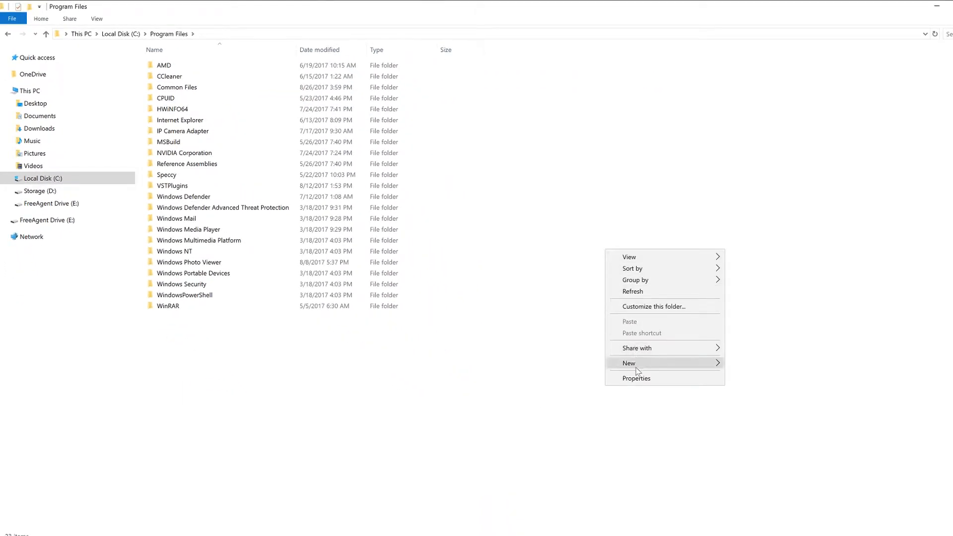
click(747, 364)
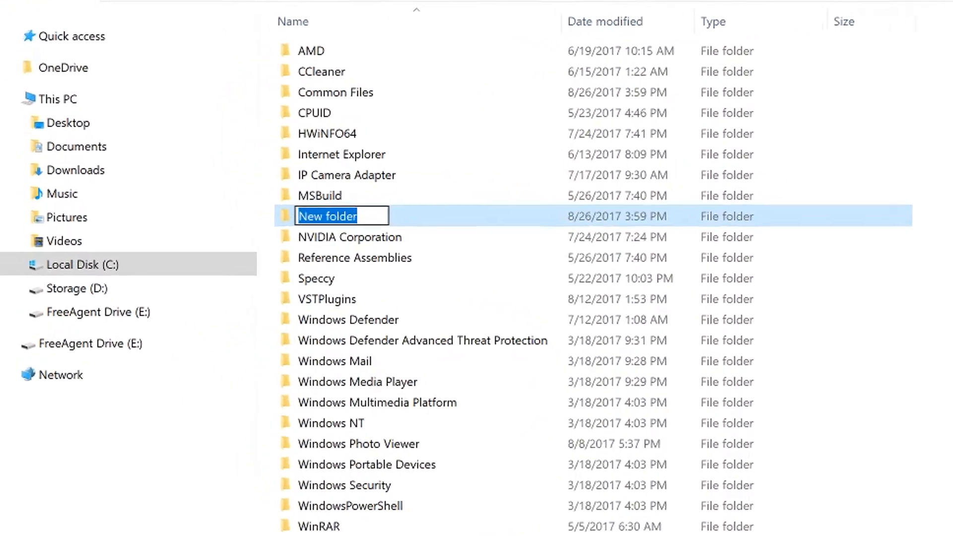
text(VST)
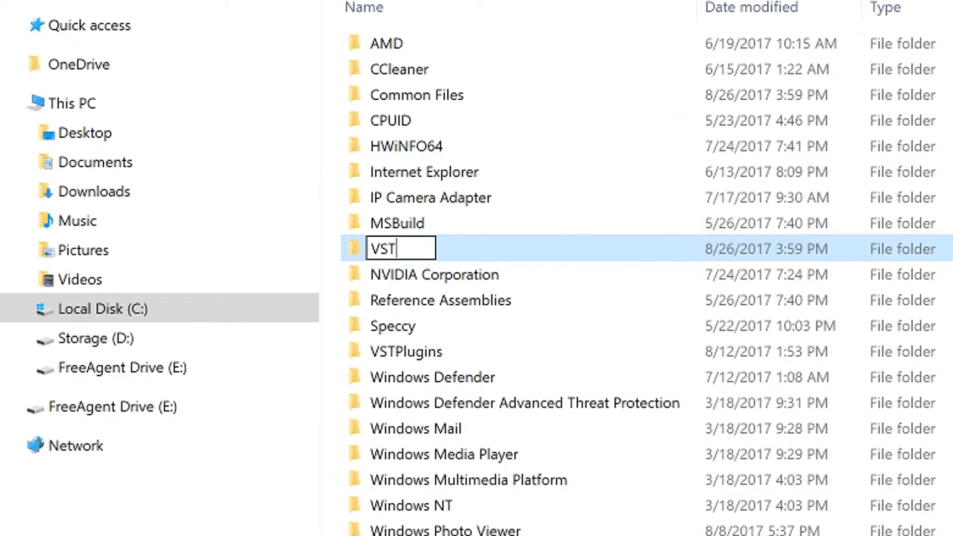
text(gins)
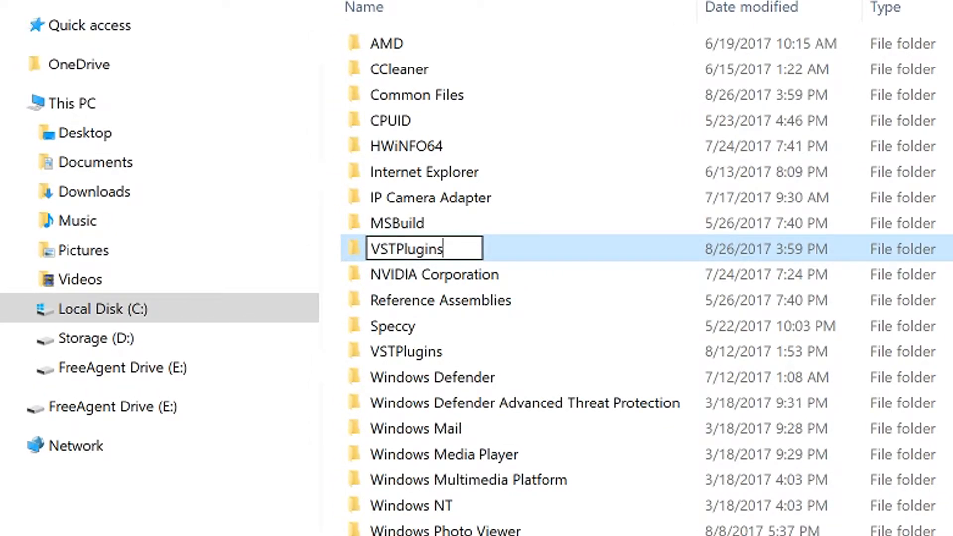
key(Return)
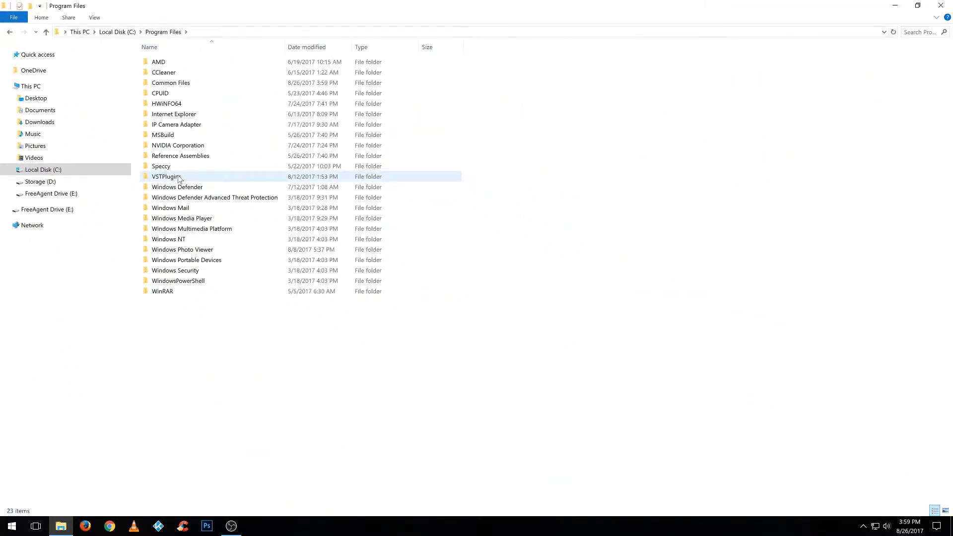
Step: Move LoudMax64.dll from the Extraction Area folder in Downloads into the VSTPlugins folder under Program Files
click(41, 123)
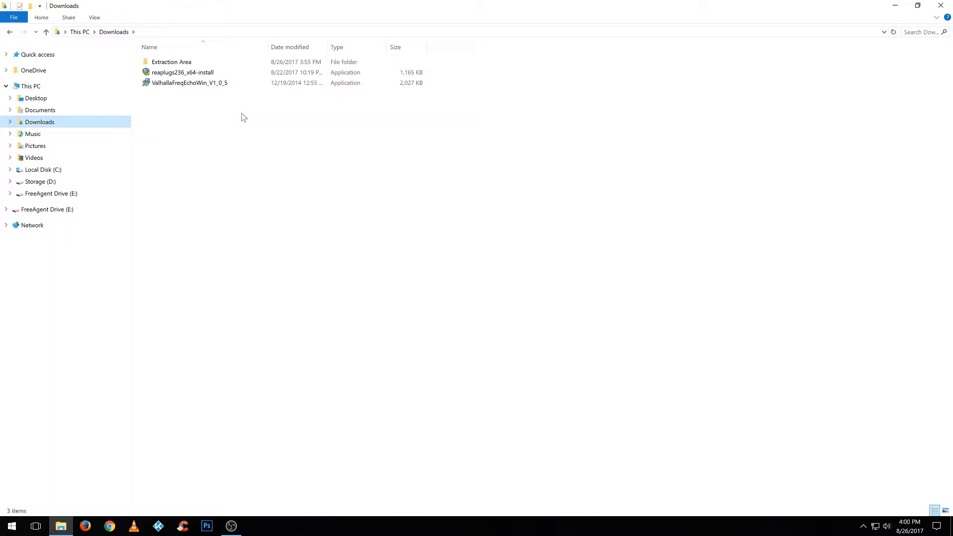
double_click(171, 62)
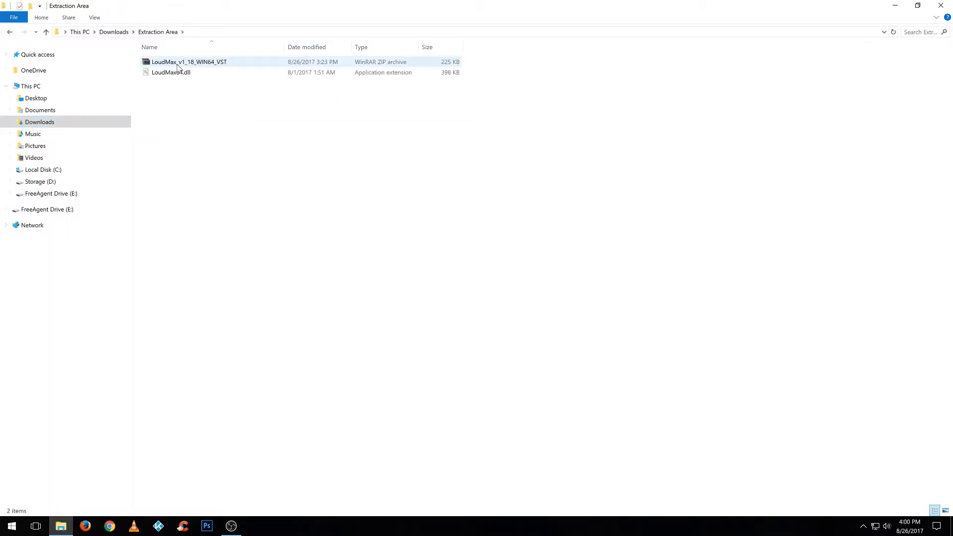
drag(319, 135, 130, 387)
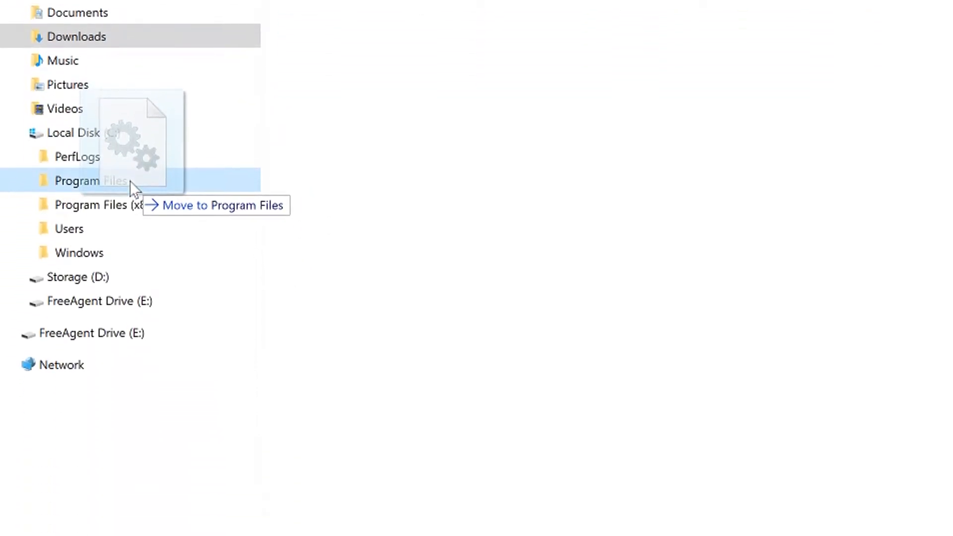
drag(129, 180, 159, 402)
Step: In the ReaPlugs VST FX Suite setup, deselect every optional component except ReaFir
click(824, 256)
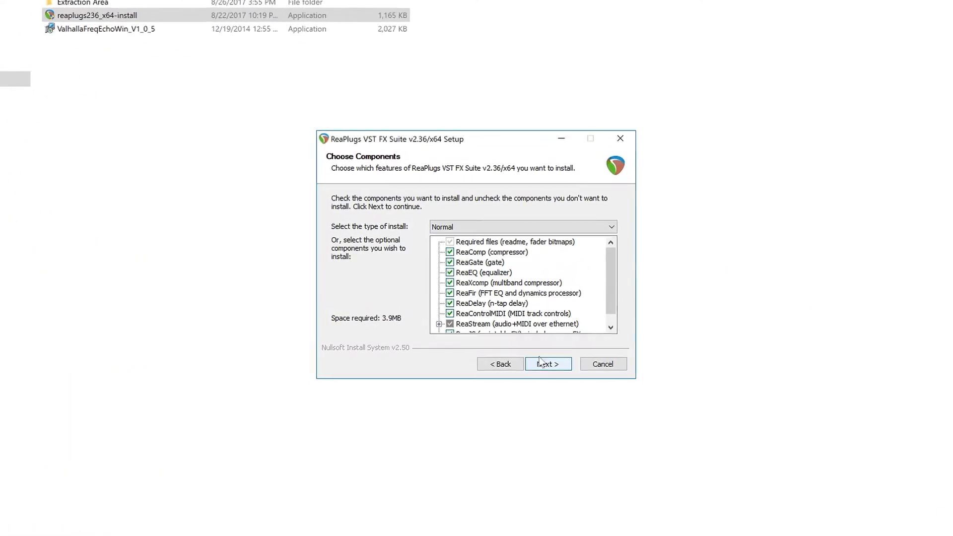
click(439, 244)
click(437, 259)
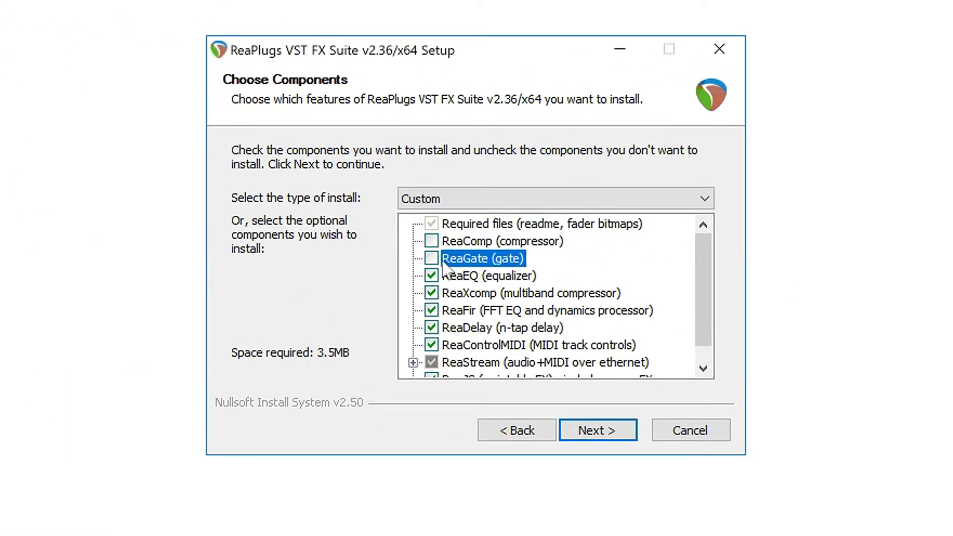
click(438, 275)
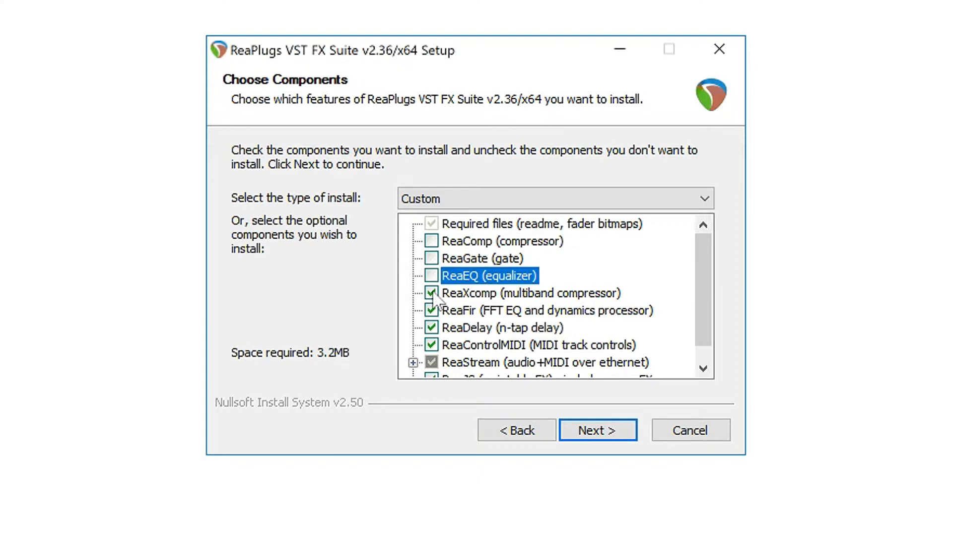
click(431, 293)
click(431, 328)
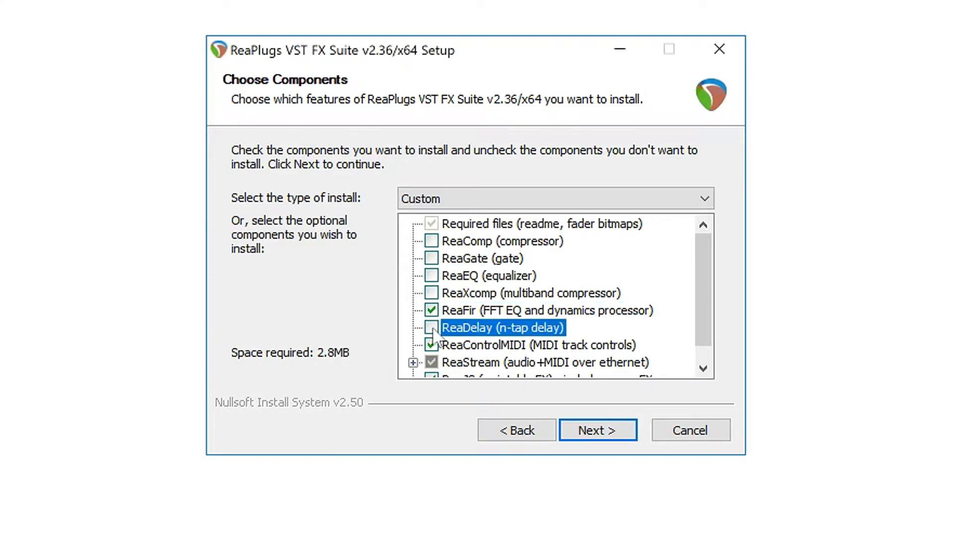
click(431, 345)
click(432, 362)
scroll(431, 367, down, 1)
click(431, 345)
click(432, 362)
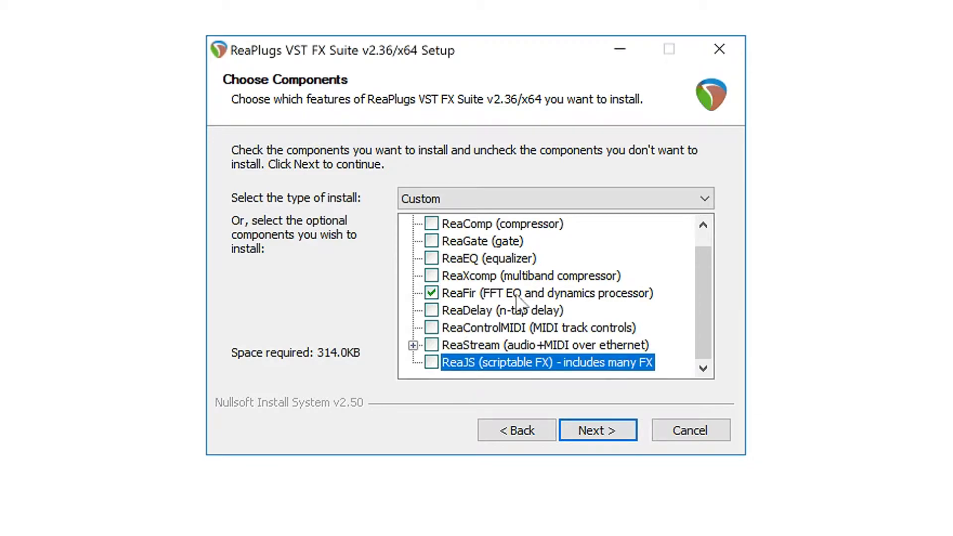
Step: Continue to the ReaPlugs install location and exit the setup without installing
click(588, 431)
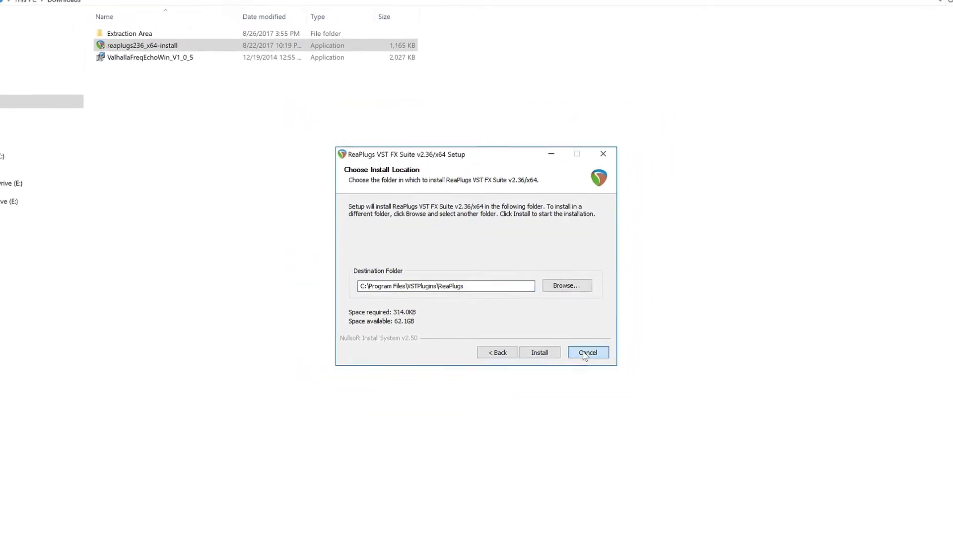
click(584, 356)
click(513, 303)
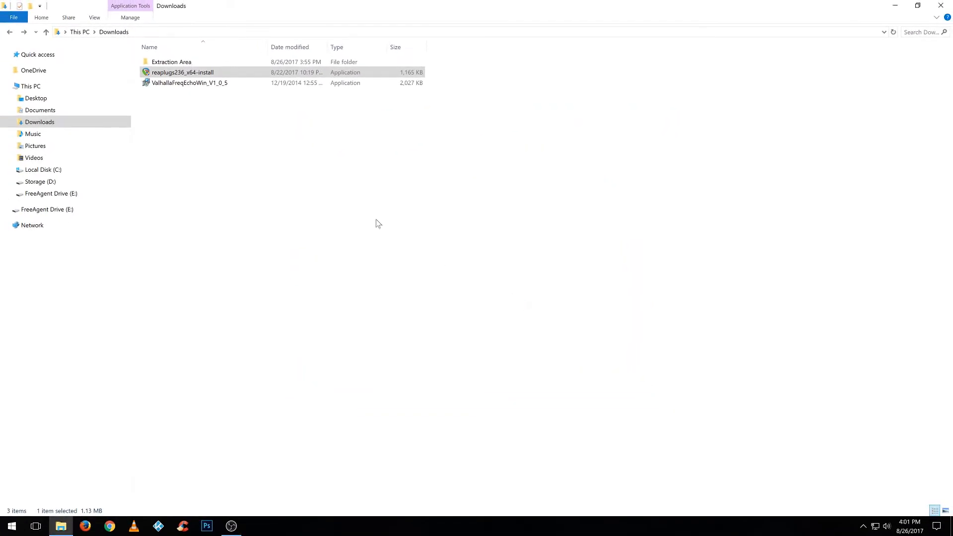
Step: Run the ValhallaFreqEchoWin_V1_0_5 installer, deselect the 32-bit VST and 32-bit RTAS formats, and continue to the 64-bit VST folder selection
double_click(165, 85)
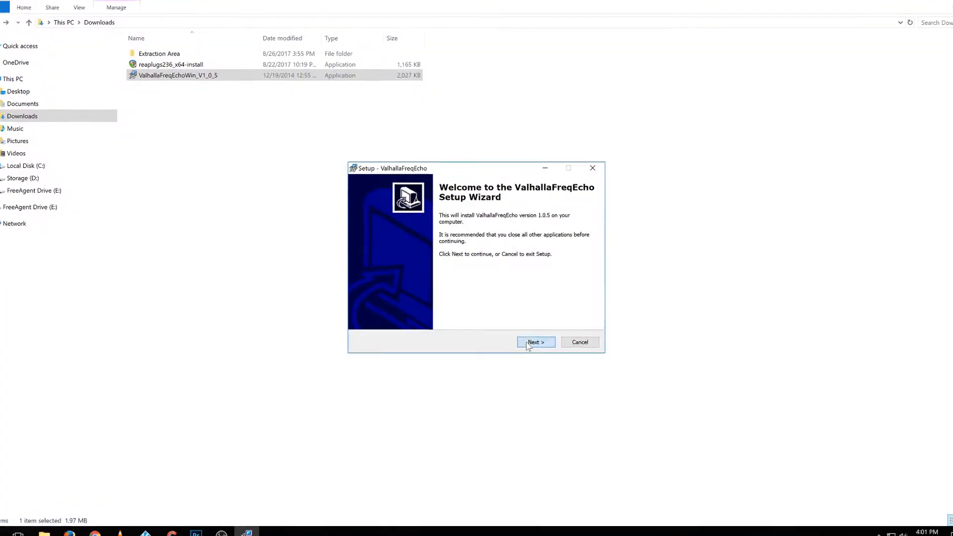
click(530, 343)
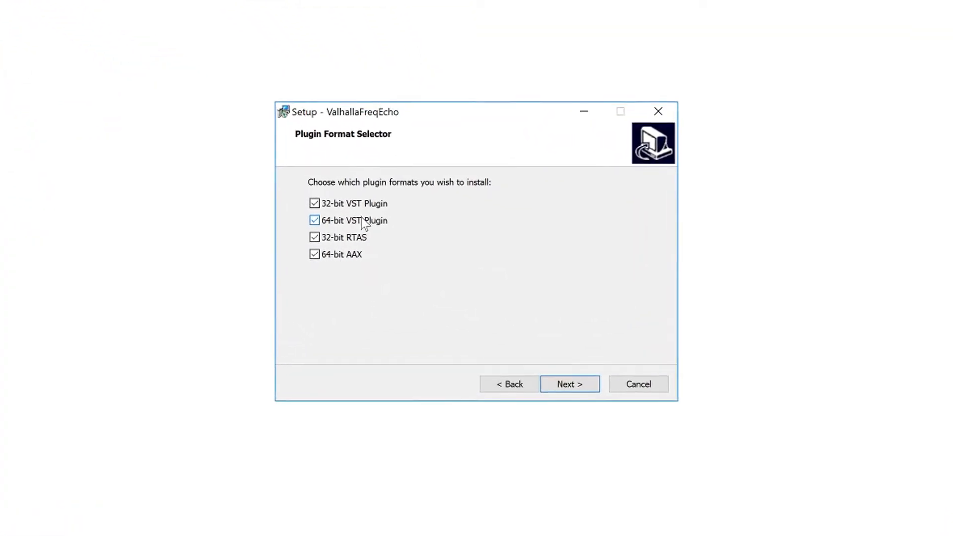
click(328, 203)
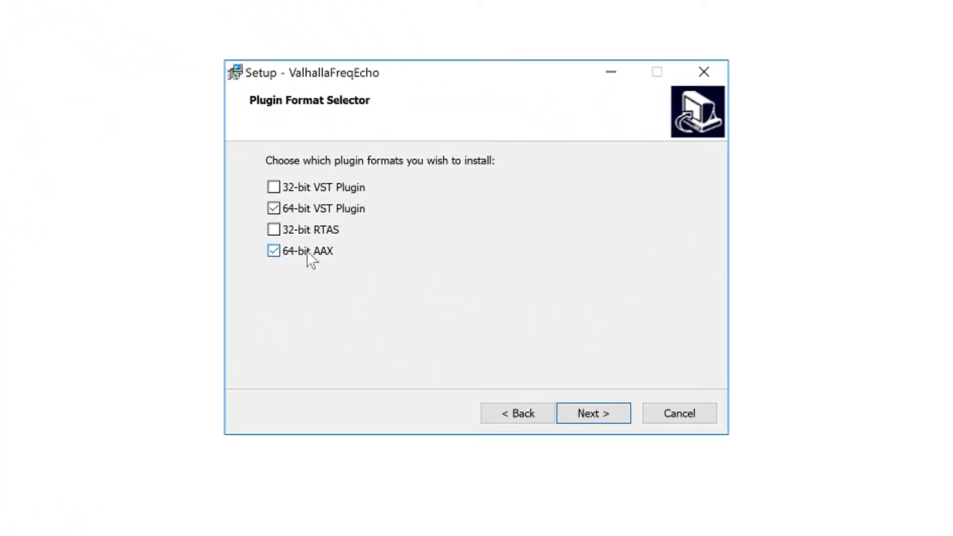
click(577, 410)
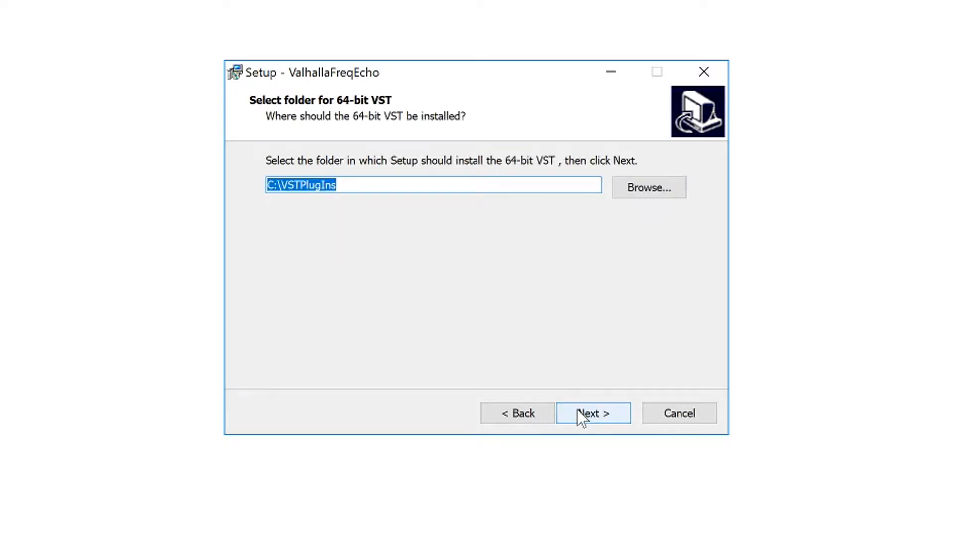
Step: Set the 64-bit VST install folder to C:\Program Files\VSTPlugins
click(631, 191)
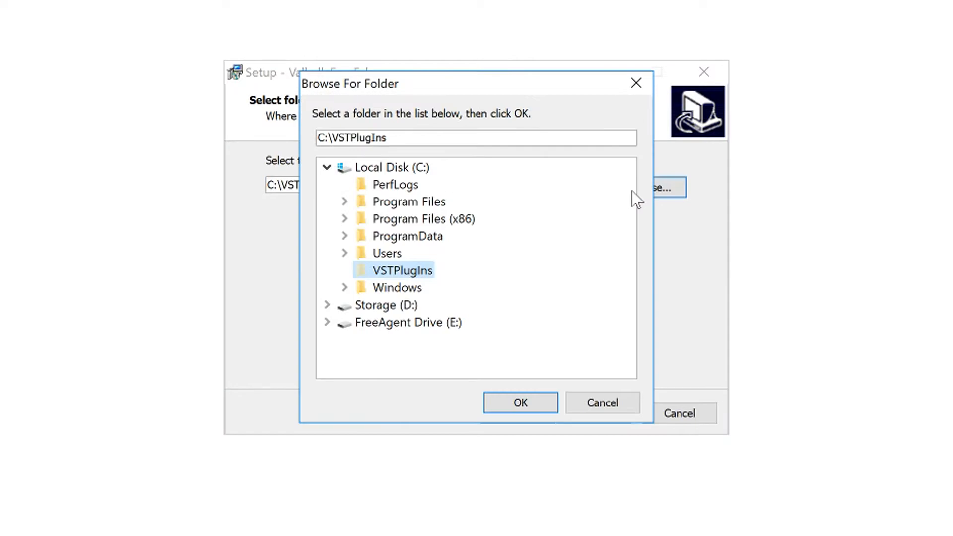
click(408, 202)
double_click(408, 202)
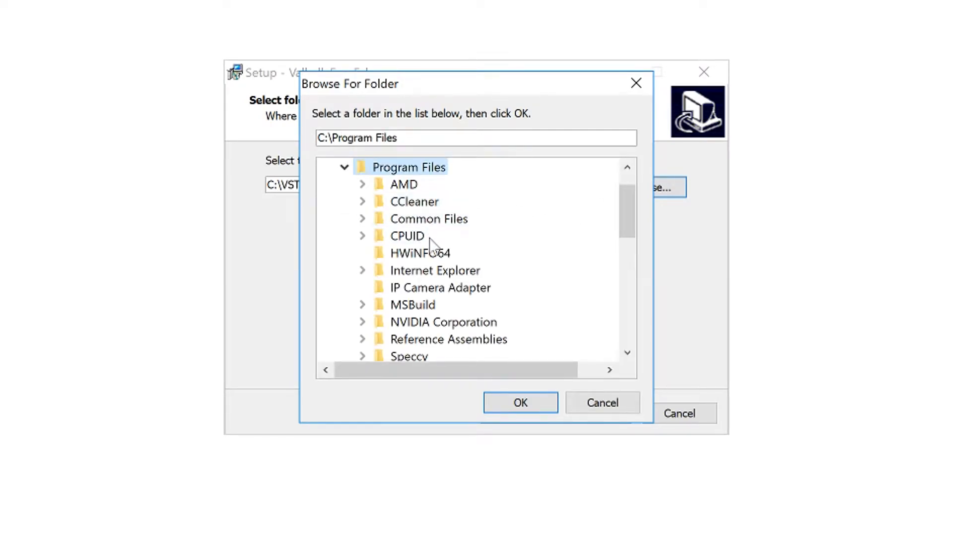
scroll(432, 268, down, 4)
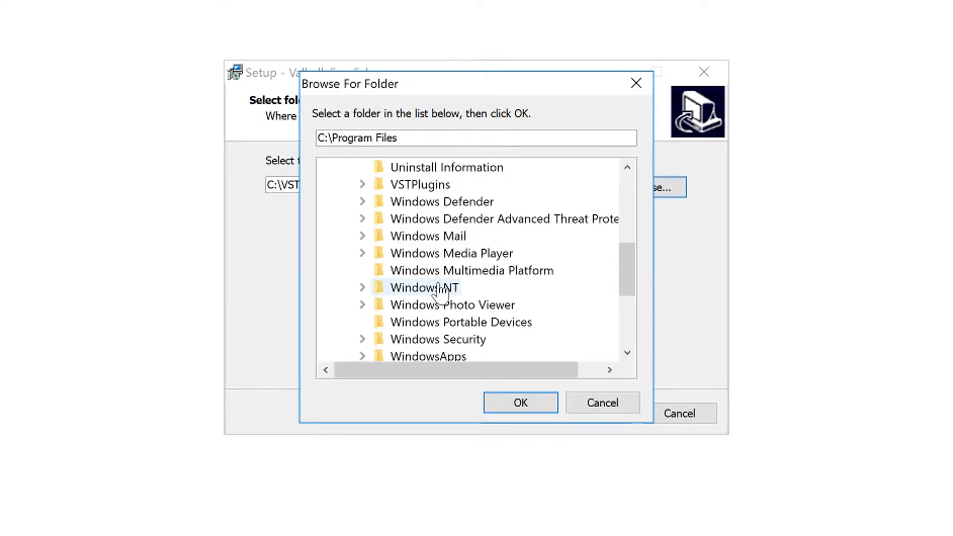
click(424, 184)
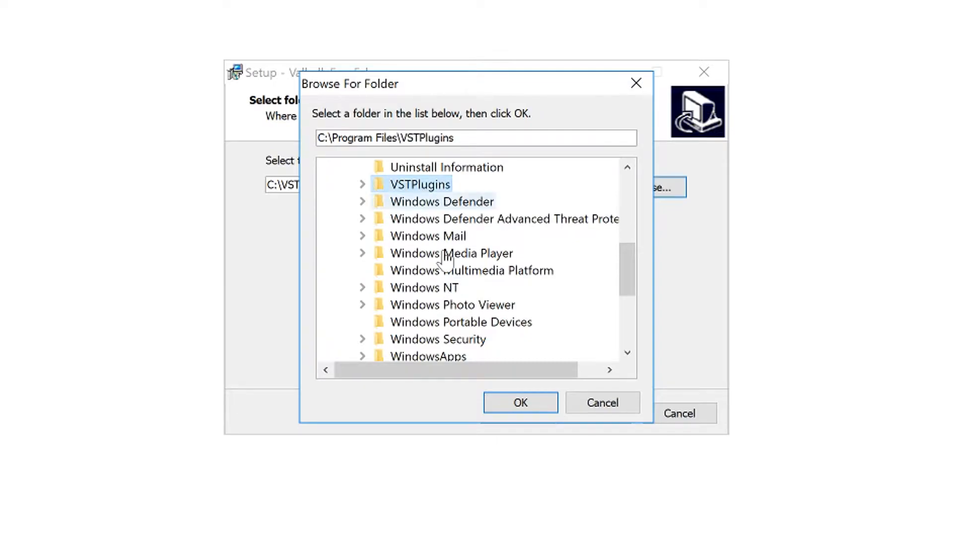
click(515, 403)
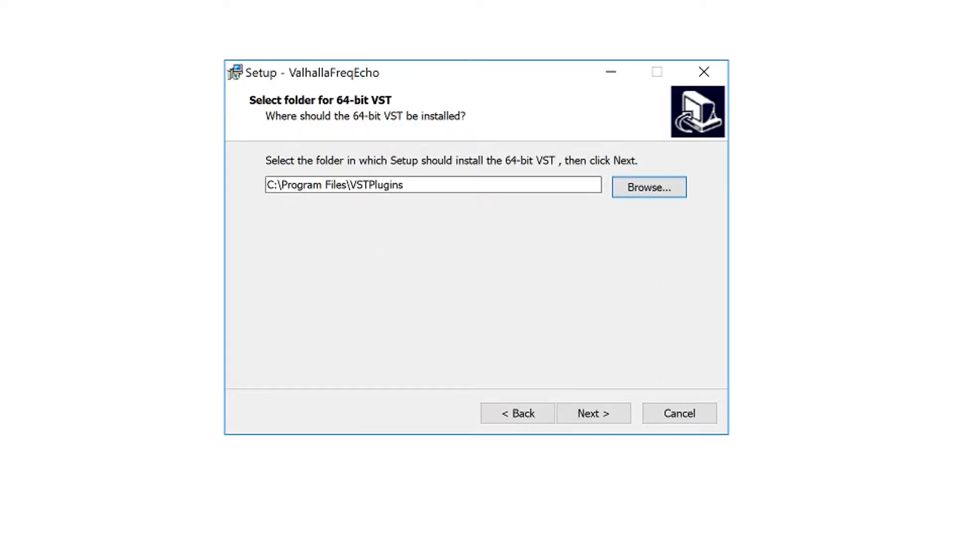
Step: Exit the ValhallaFreqEcho setup without installing
drag(267, 185, 403, 185)
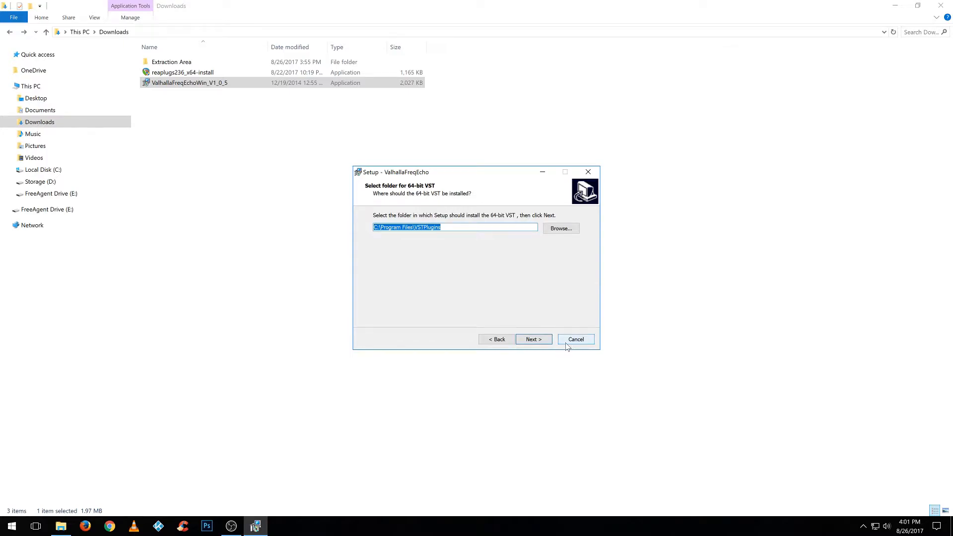
click(574, 342)
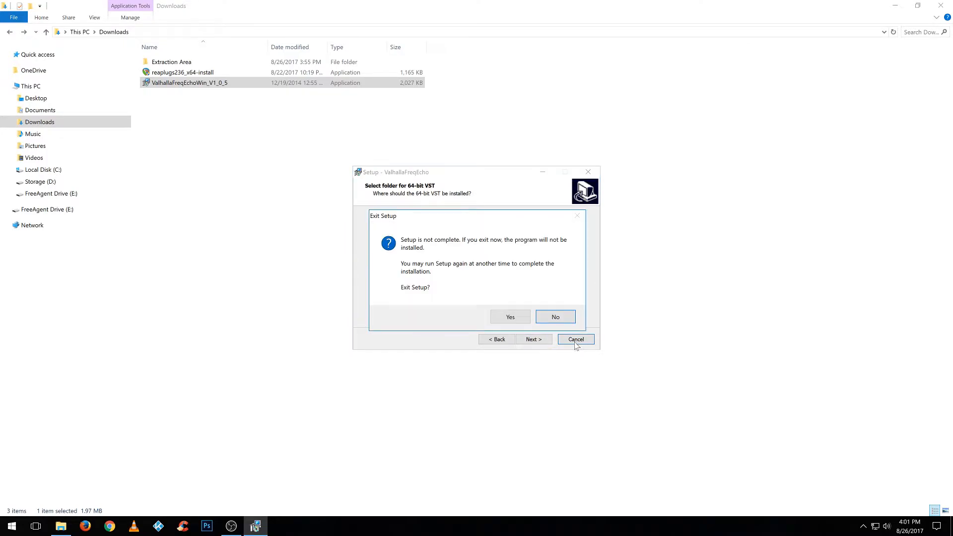
click(526, 320)
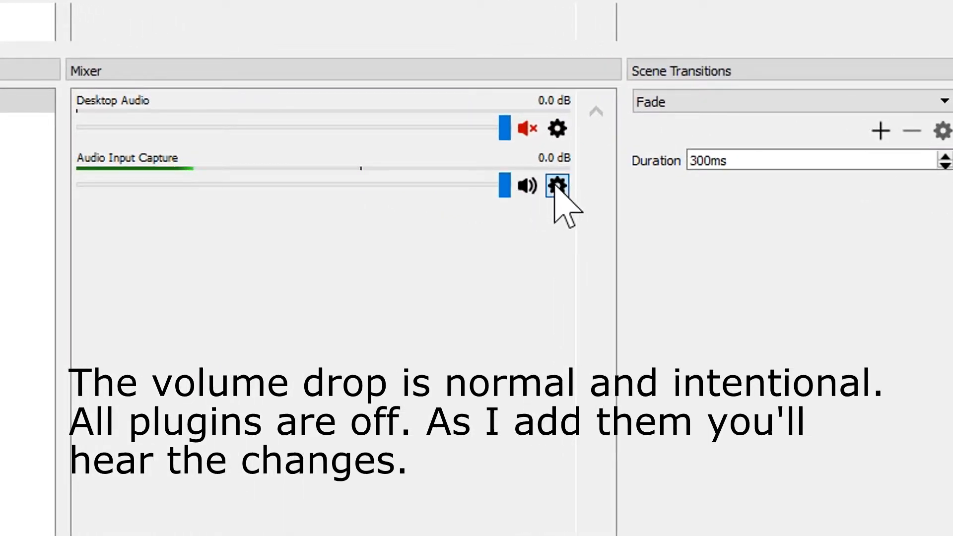
Step: Open the filters of the Audio Input Capture source and add a VST 2.x plug-in filter named HighPass
click(553, 186)
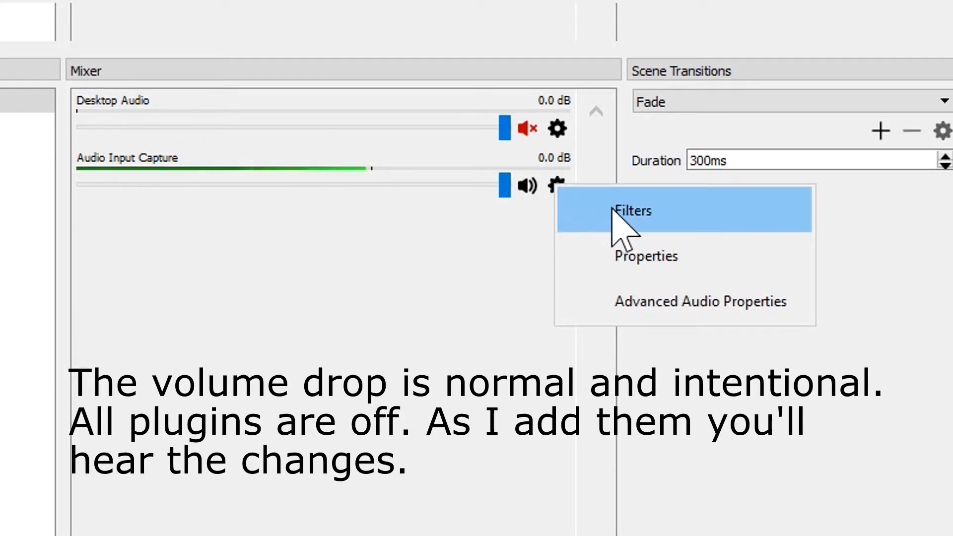
click(641, 210)
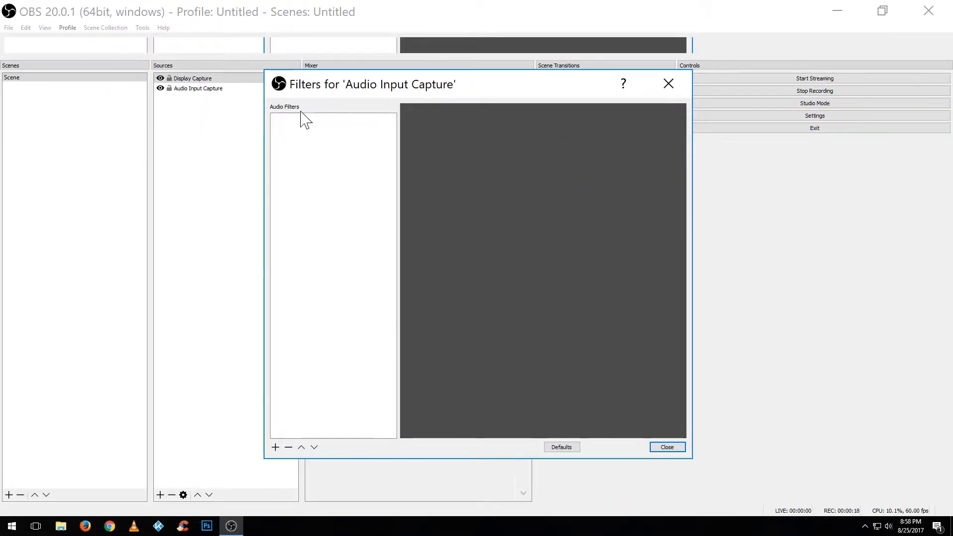
click(275, 447)
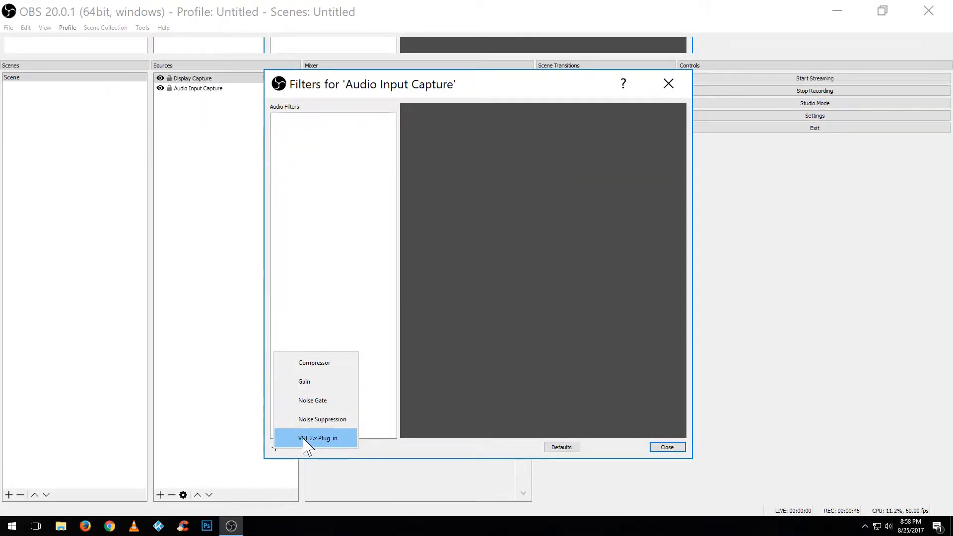
click(301, 442)
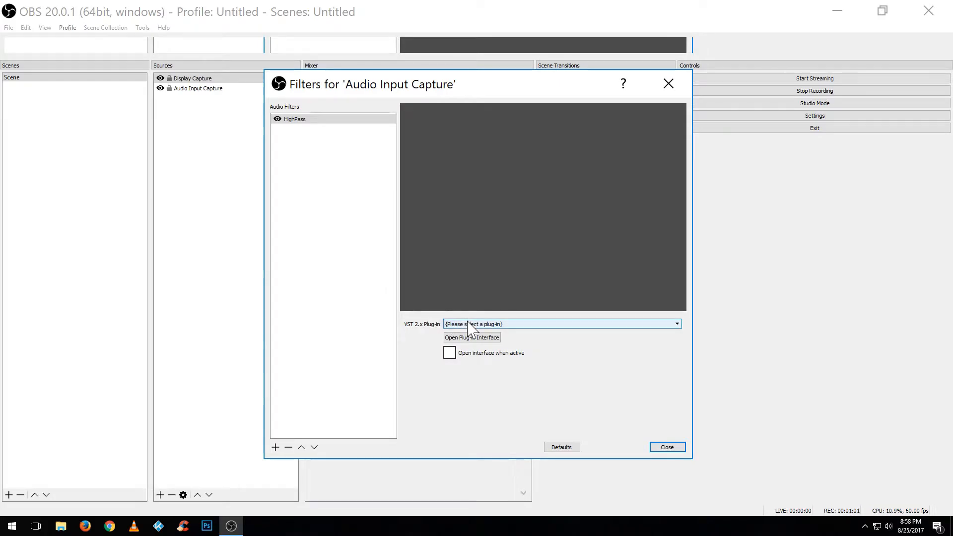
Step: Load the ColourEQ_64 plug-in into the HighPass filter and open its plug-in interface
click(467, 324)
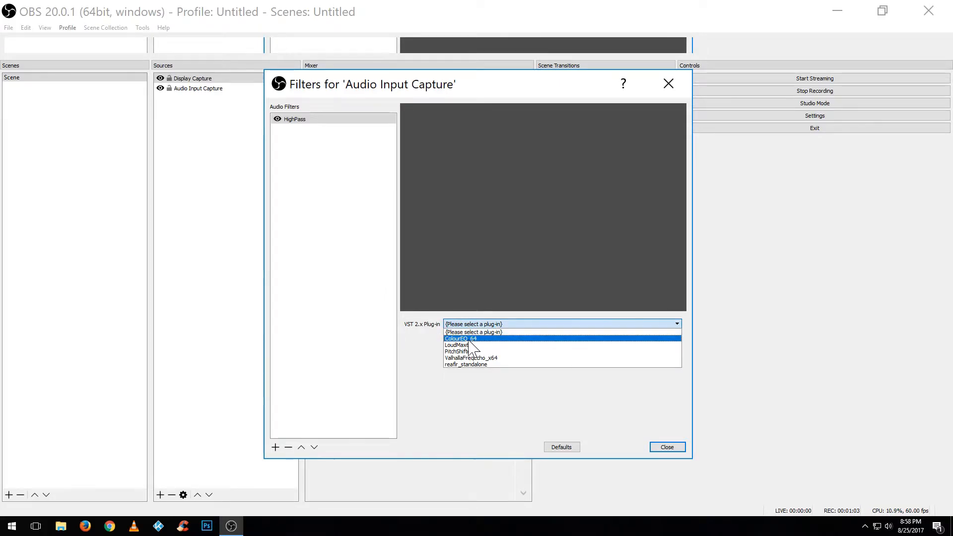
click(467, 339)
click(471, 336)
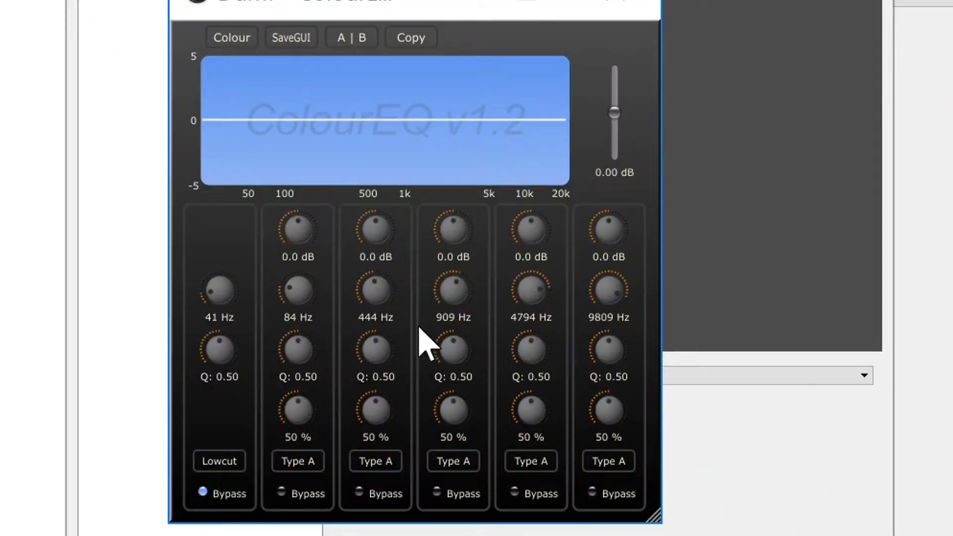
Step: Bypass the five ColourEQ bands at 84, 444, 909, 4794 and 9809 Hz
click(281, 492)
click(367, 492)
click(442, 493)
click(522, 493)
click(597, 493)
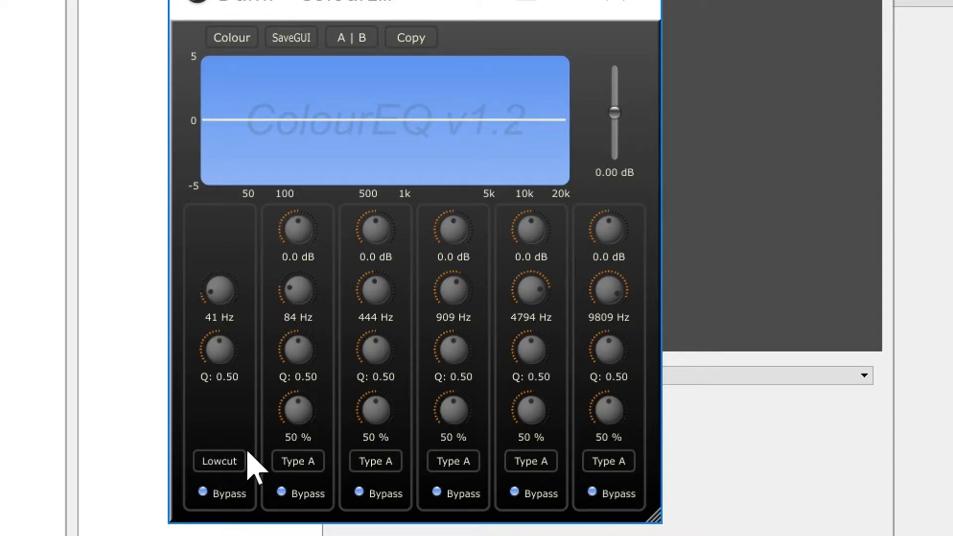
Step: Activate the Lowcut band in ColourEQ, set its Q to about 0.77 and raise its cutoff frequency
drag(220, 349, 220, 336)
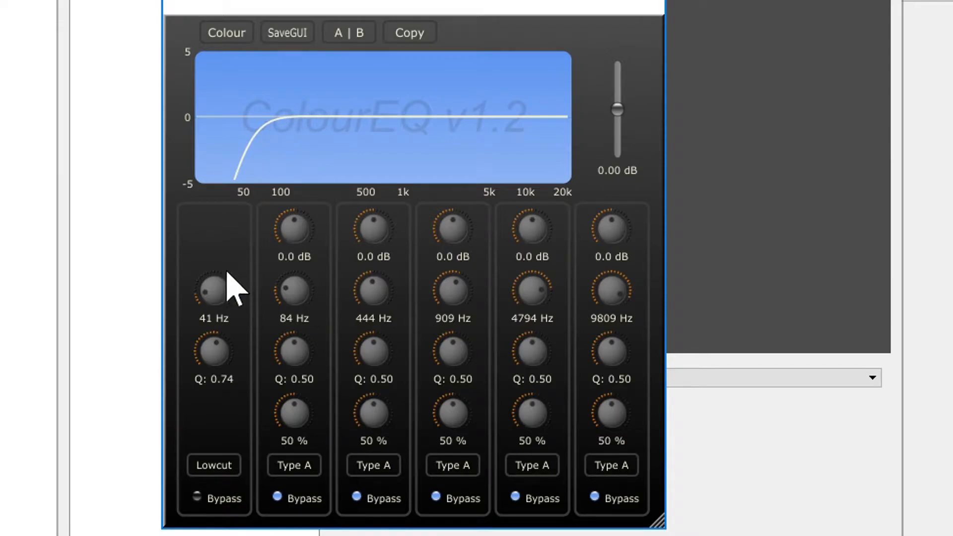
drag(209, 349, 209, 347)
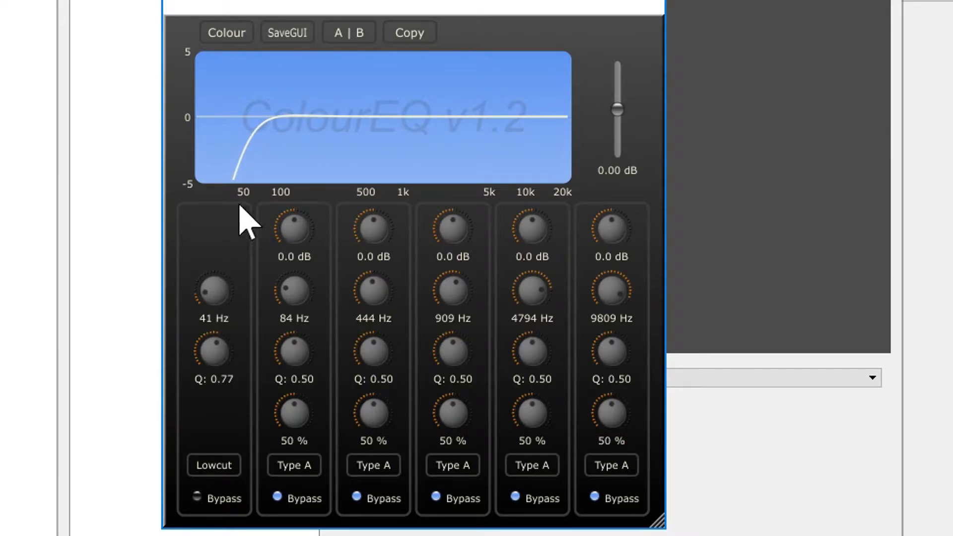
drag(213, 291, 214, 267)
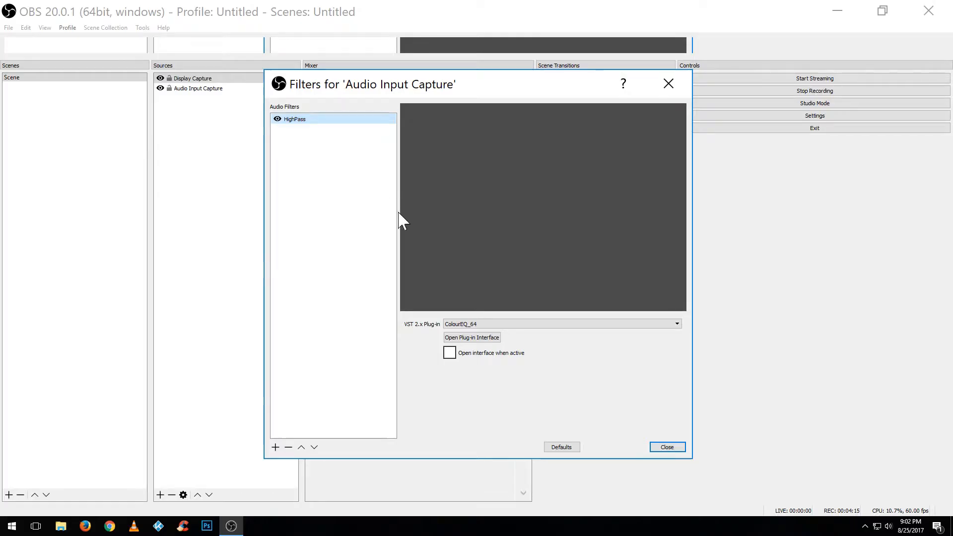
Step: Add a second VST 2.x plug-in filter to Audio Input Capture and rename it Deesser
click(276, 448)
click(287, 435)
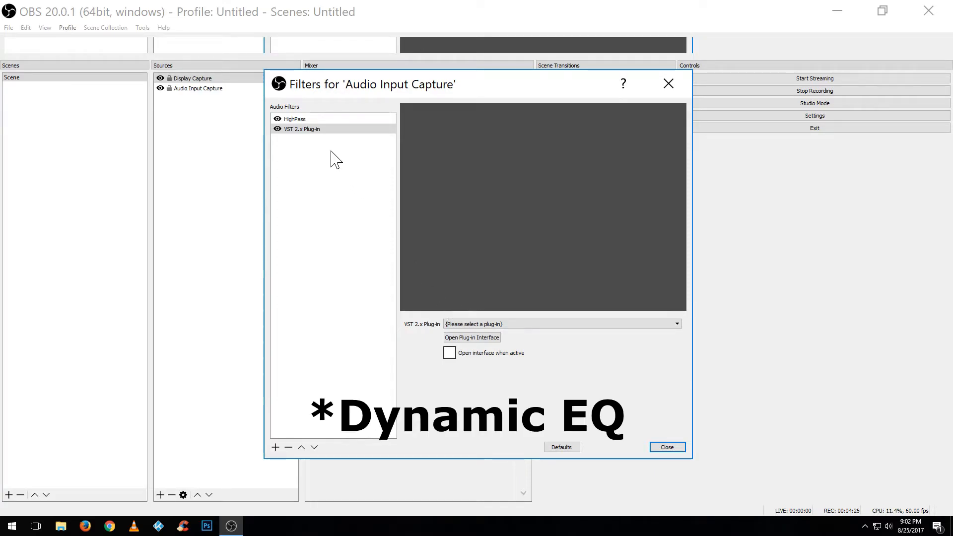
right_click(314, 139)
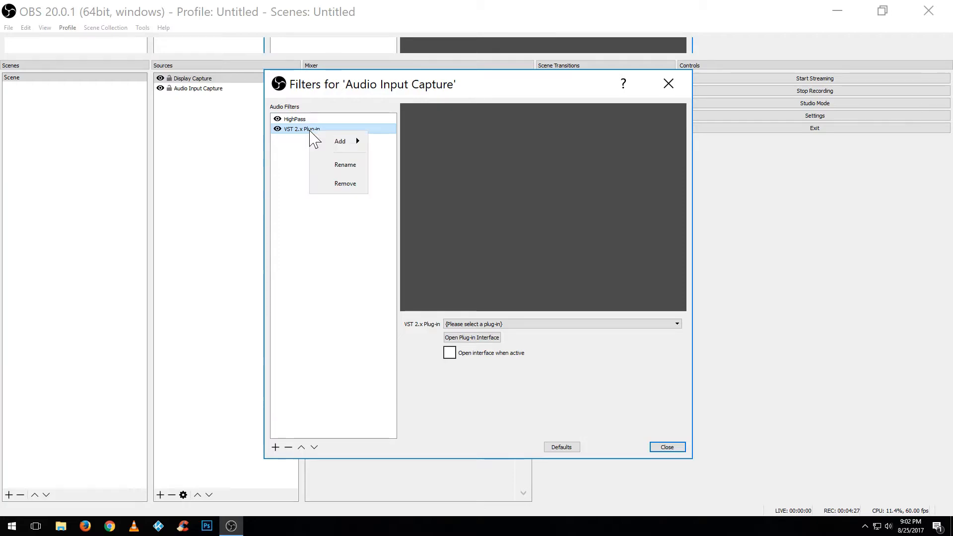
click(319, 166)
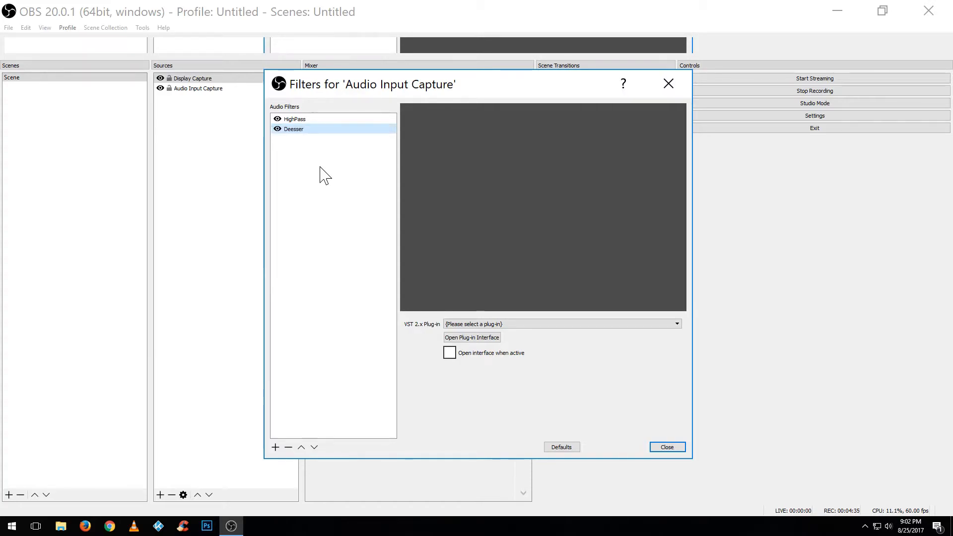
Step: Load the reafir_standalone plug-in into the Deesser filter and open its plug-in interface
click(564, 326)
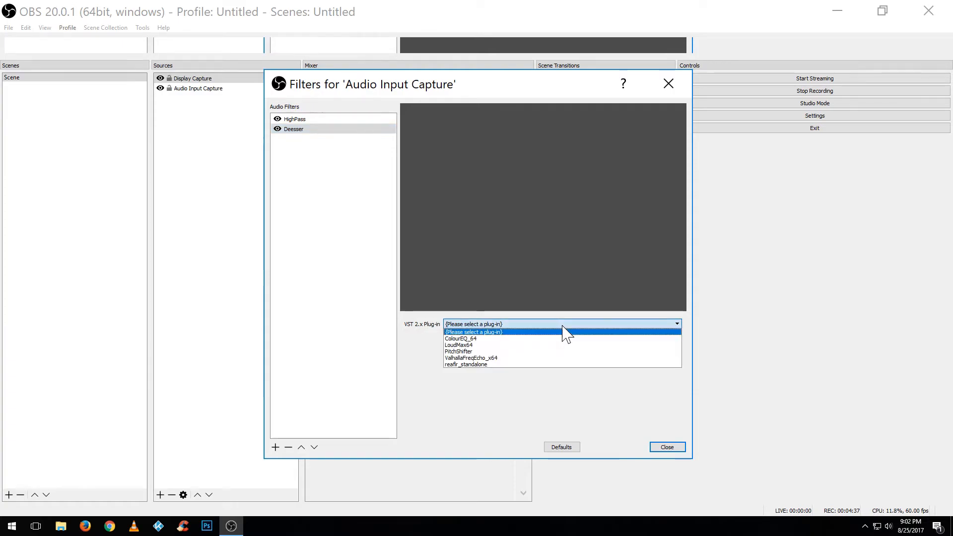
click(509, 365)
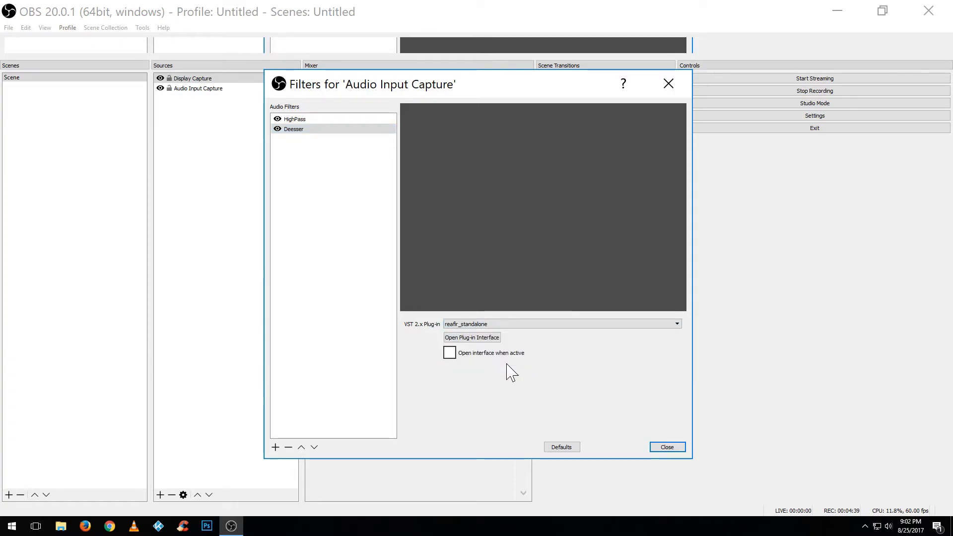
click(486, 340)
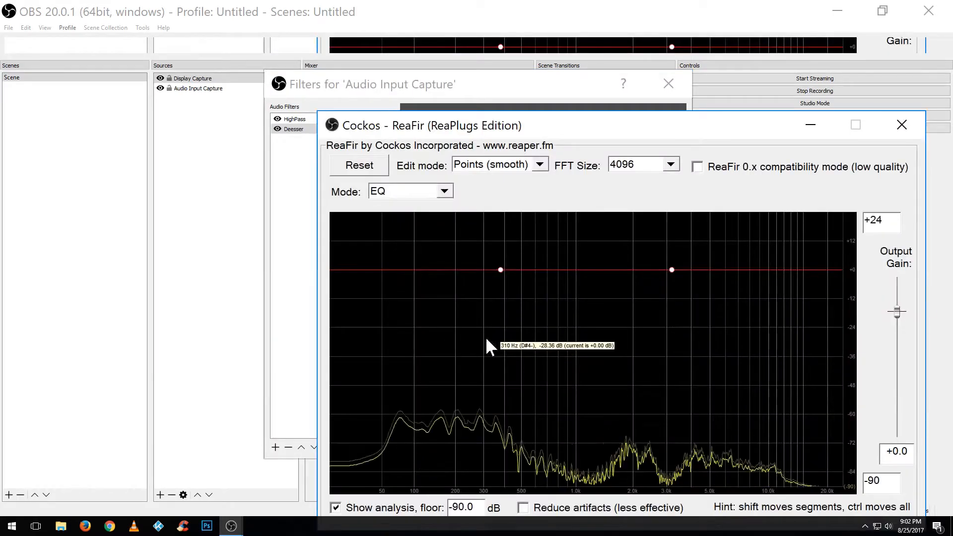
Step: Set ReaFir's FFT size to 128 and its mode to Compressor
click(670, 166)
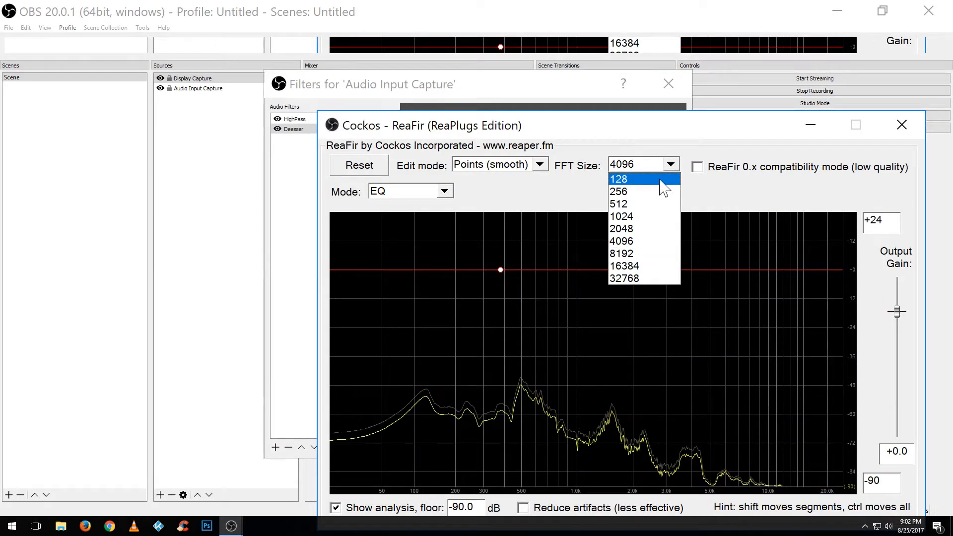
click(660, 180)
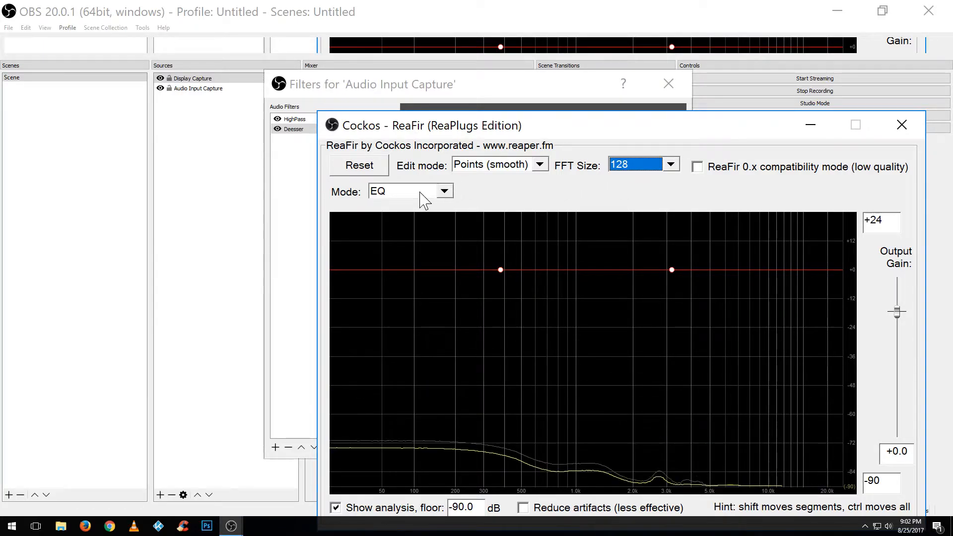
click(444, 190)
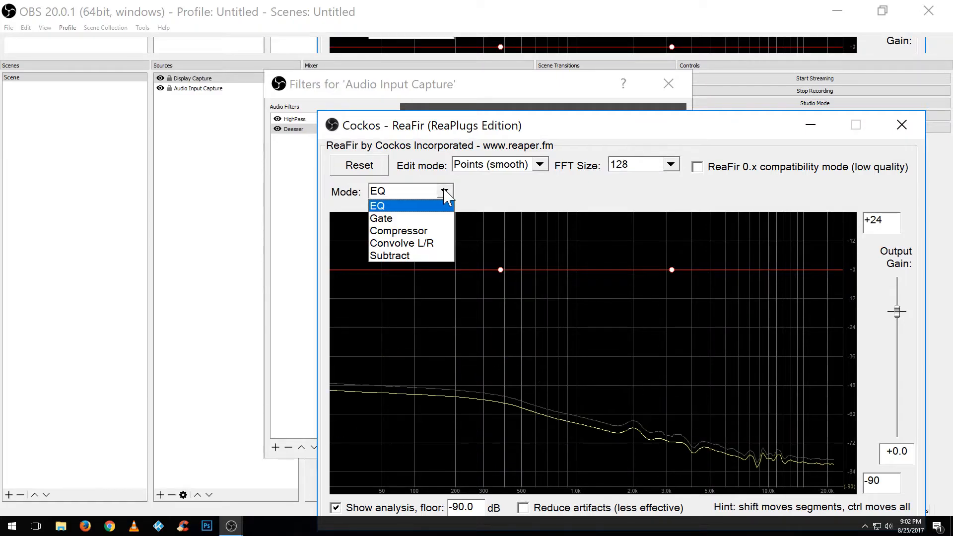
click(418, 231)
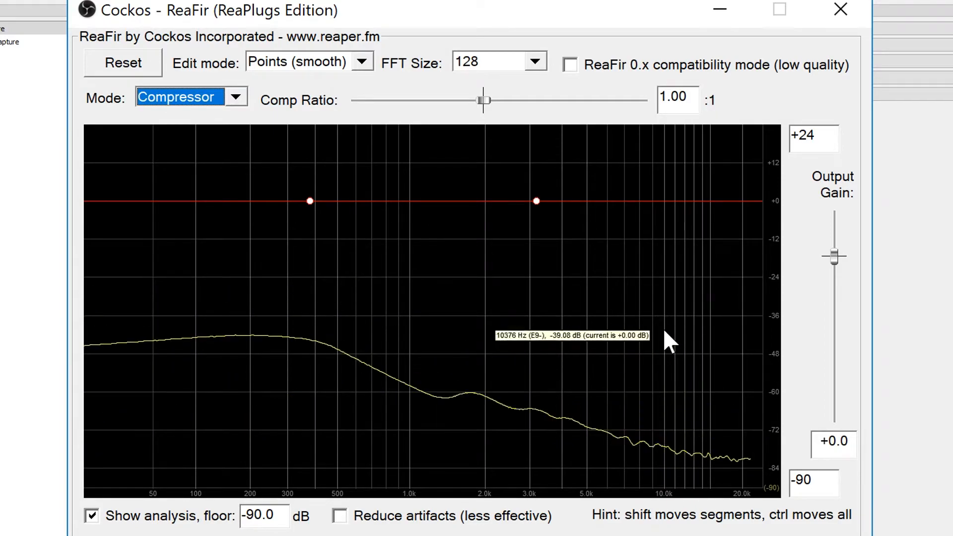
Step: Add ReaFir curve points near 0 dB at about 6 kHz and 10.4 kHz, and one between them lowered to about -48 dB
click(668, 200)
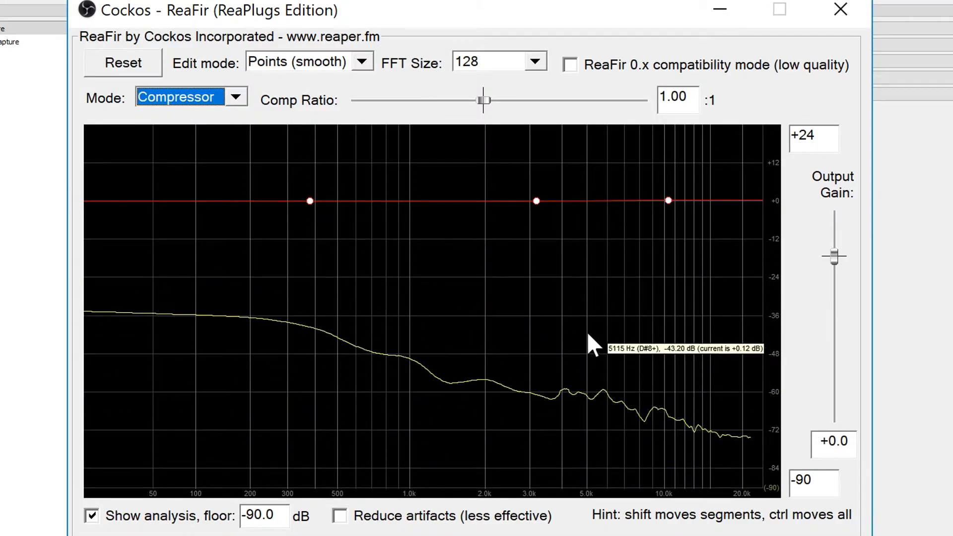
click(606, 199)
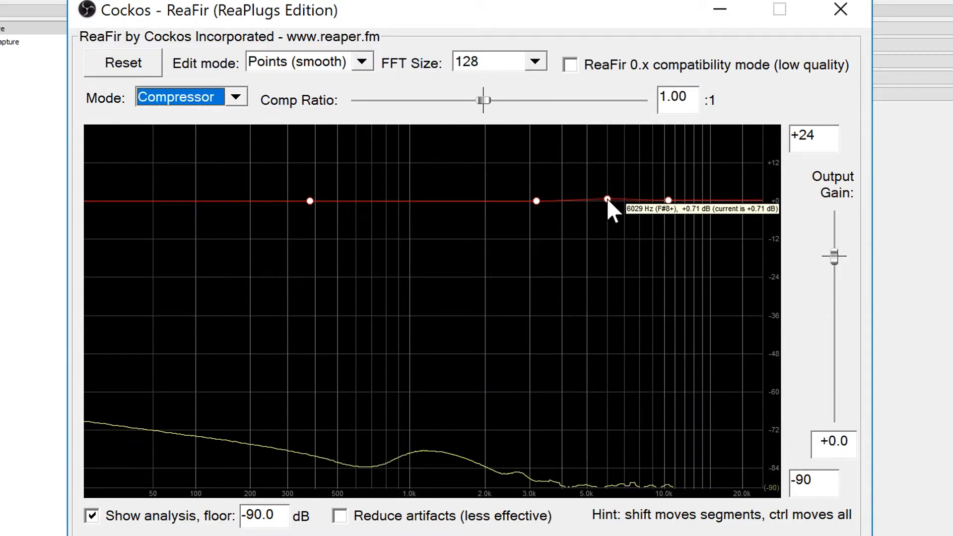
drag(606, 198, 607, 200)
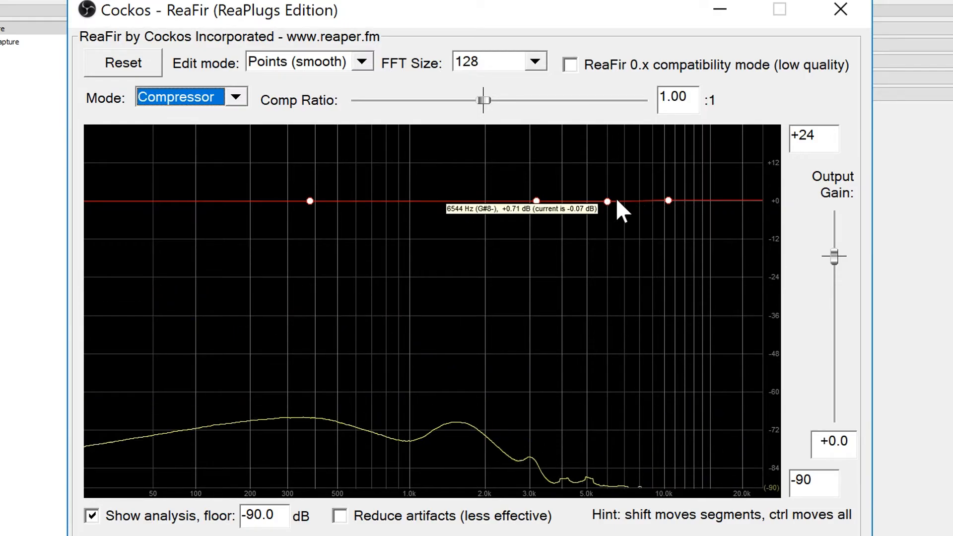
drag(641, 201, 660, 355)
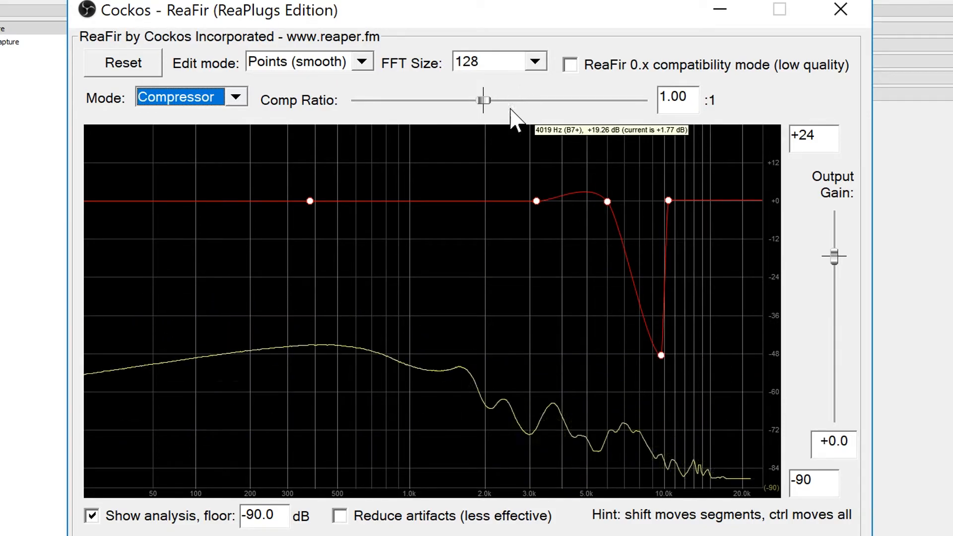
Step: Switch the edit mode to Points (flat) and shape a flat-bottomed notch at about -48 dB from about 6 to 10.6 kHz
click(335, 63)
click(329, 83)
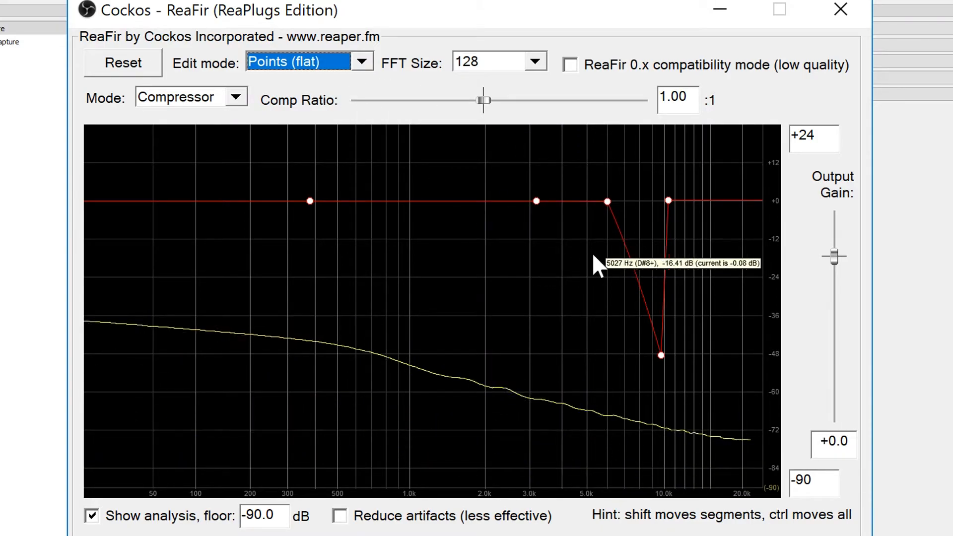
mouse_move(623, 256)
mouse_down()
mouse_move(602, 316)
mouse_move(603, 335)
mouse_move(614, 323)
mouse_move(609, 352)
mouse_up()
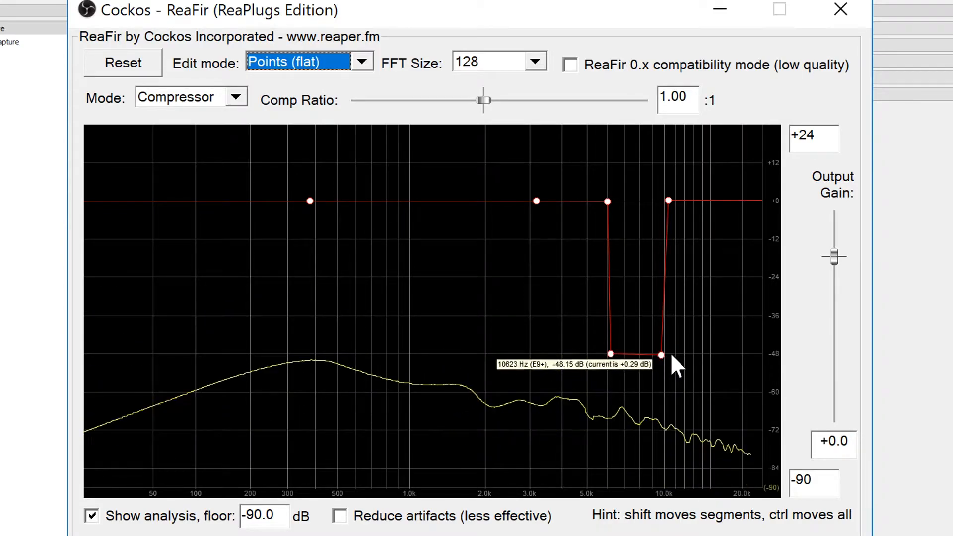
drag(665, 352, 674, 353)
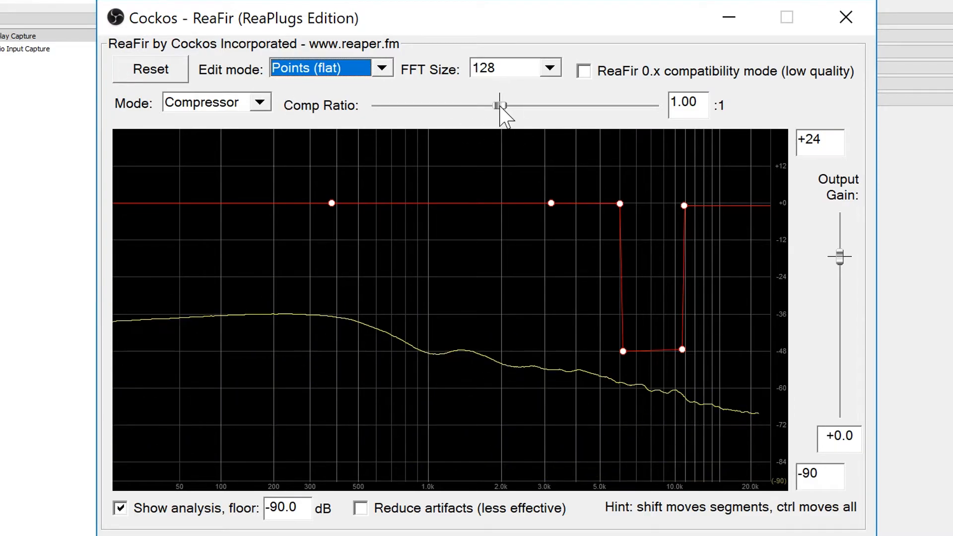
Step: Raise ReaFir's compression ratio to 100:1 and close the plug-in window
drag(500, 106, 658, 106)
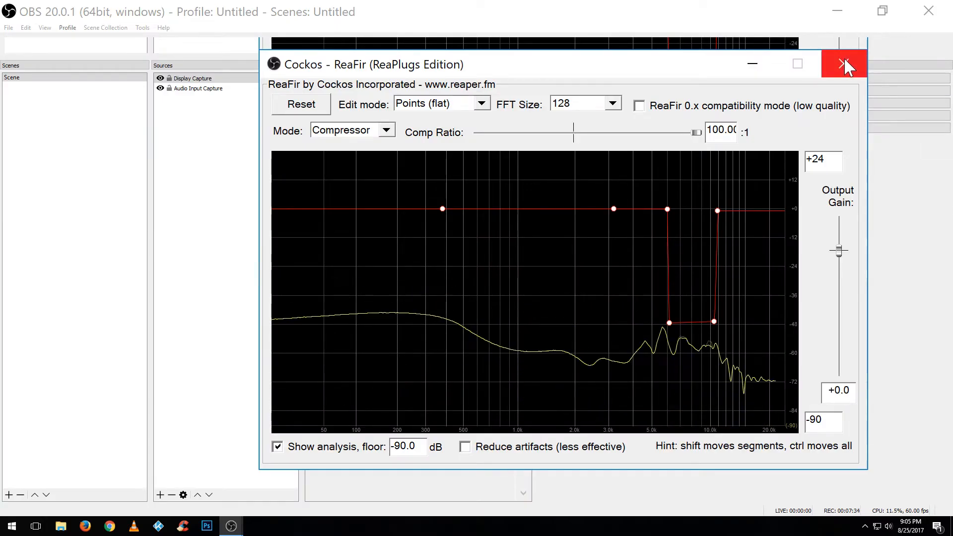
click(846, 17)
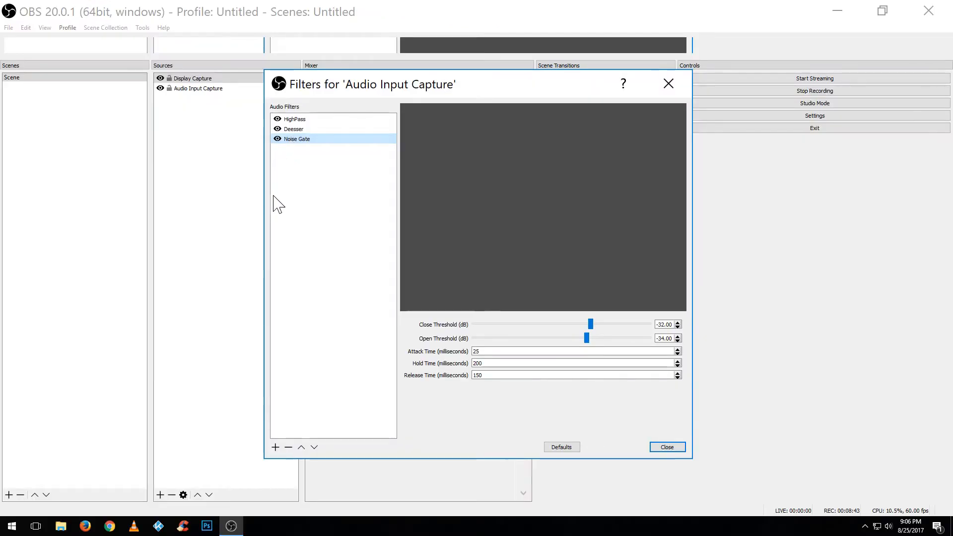
Step: Add another VST 2.x plug-in filter to Audio Input Capture, named Limiter01
click(275, 447)
click(281, 444)
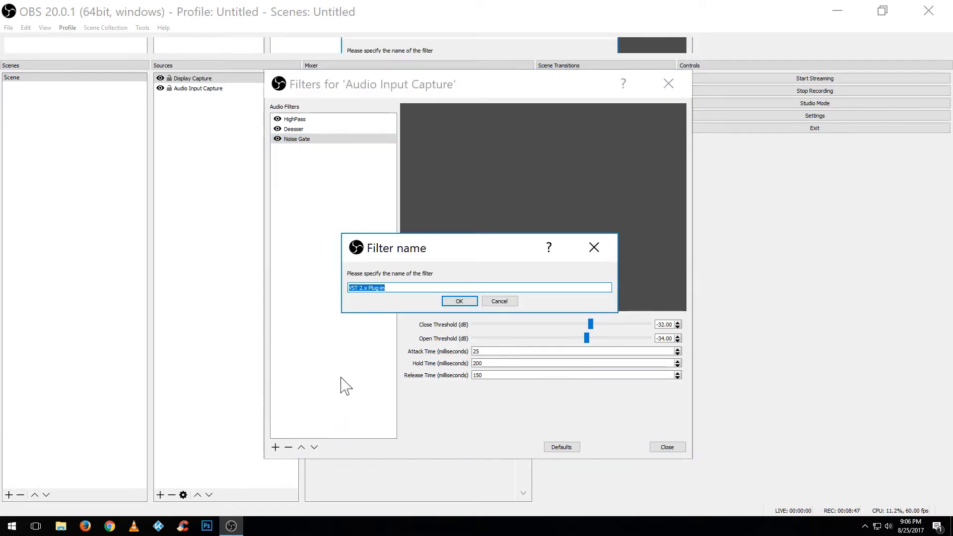
click(453, 301)
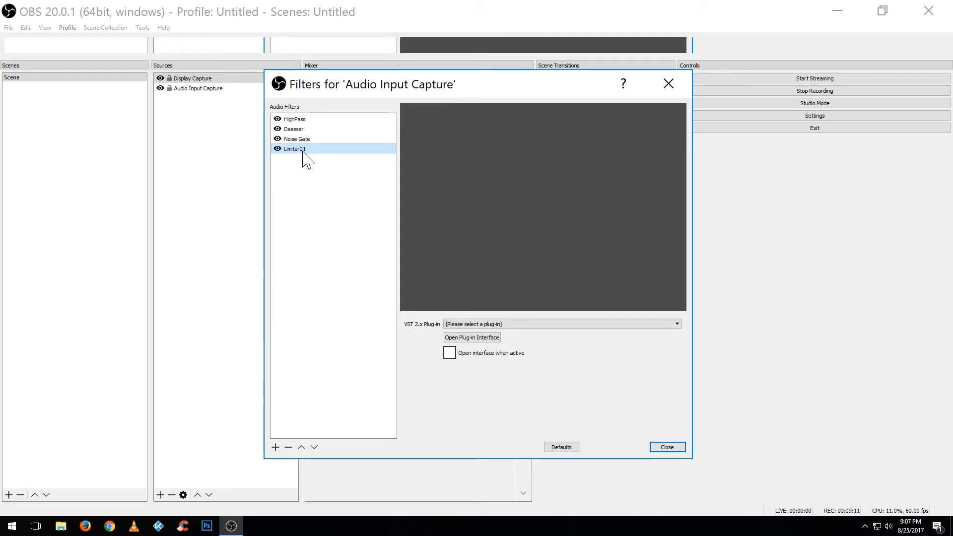
Step: Load the LoudMax64 plug-in into the Limiter01 filter, open its interface and lower its output to about -0.8 dB
click(476, 323)
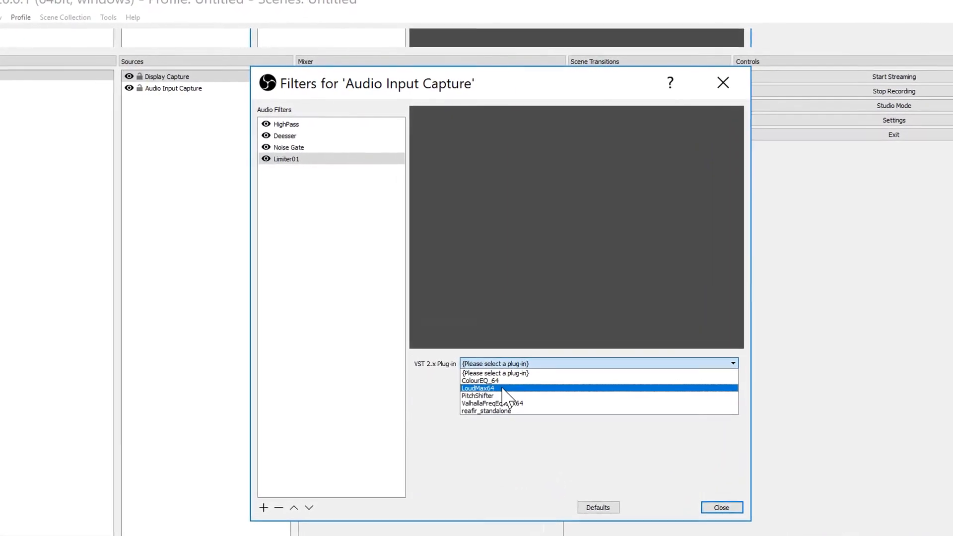
click(503, 389)
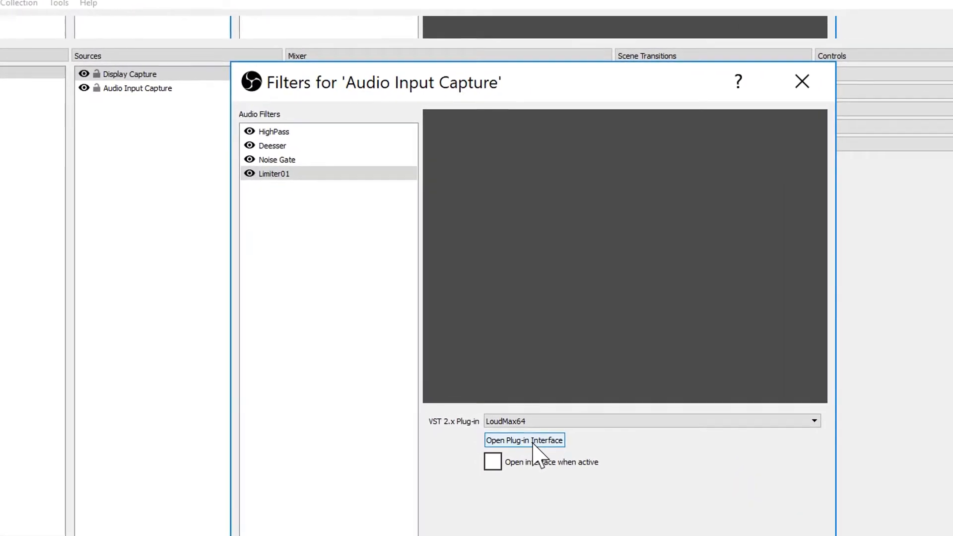
click(533, 442)
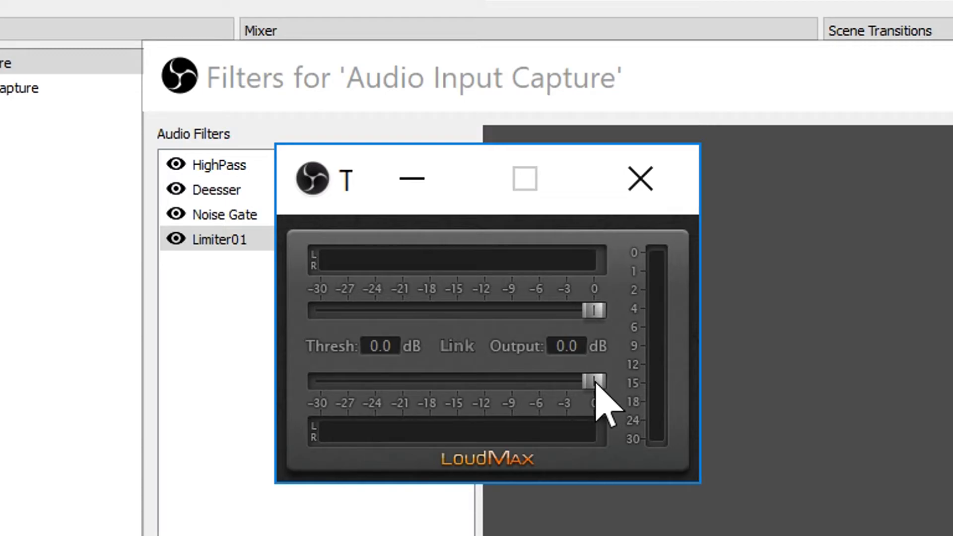
drag(593, 381, 588, 380)
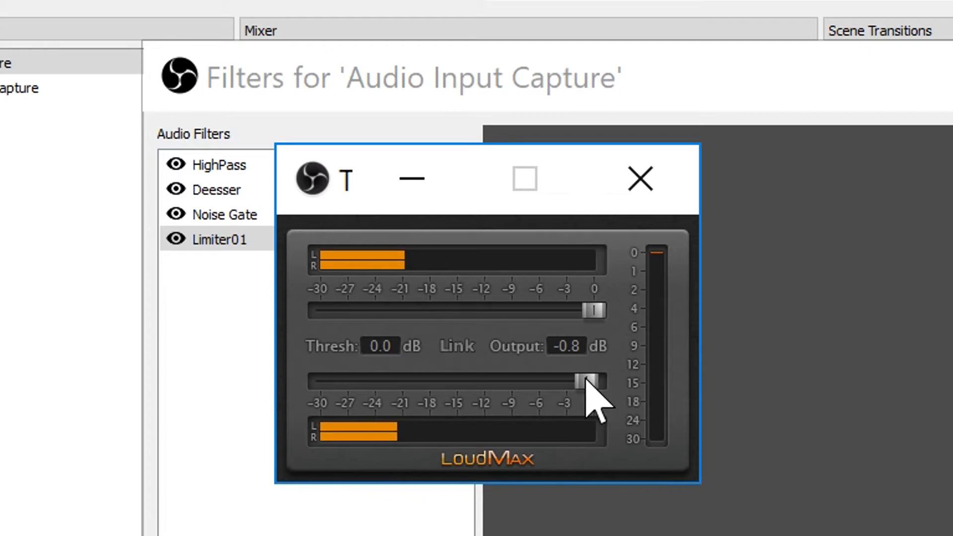
Step: Set Limiter01's output to -0.5 dB and lower its threshold to about -8 dB
drag(586, 381, 589, 381)
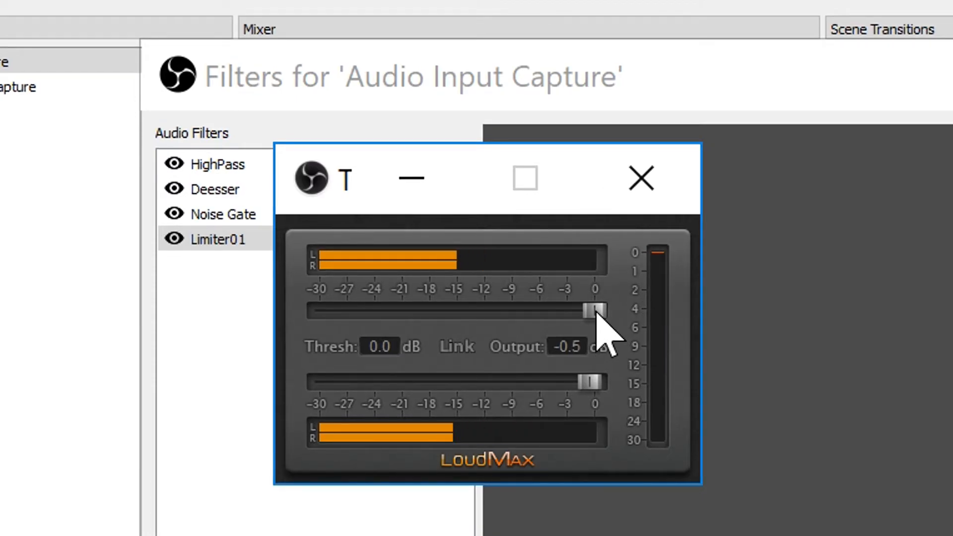
drag(595, 311, 544, 310)
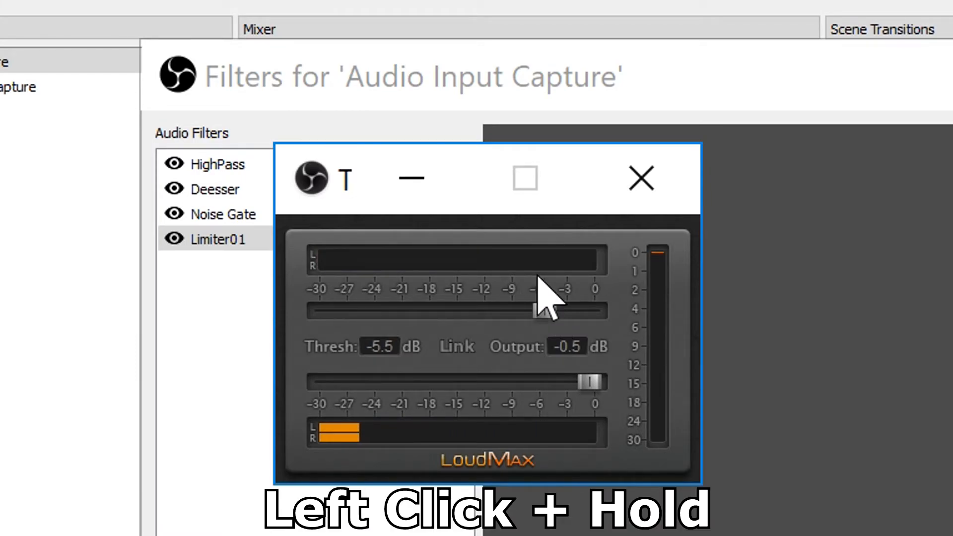
drag(539, 312, 541, 311)
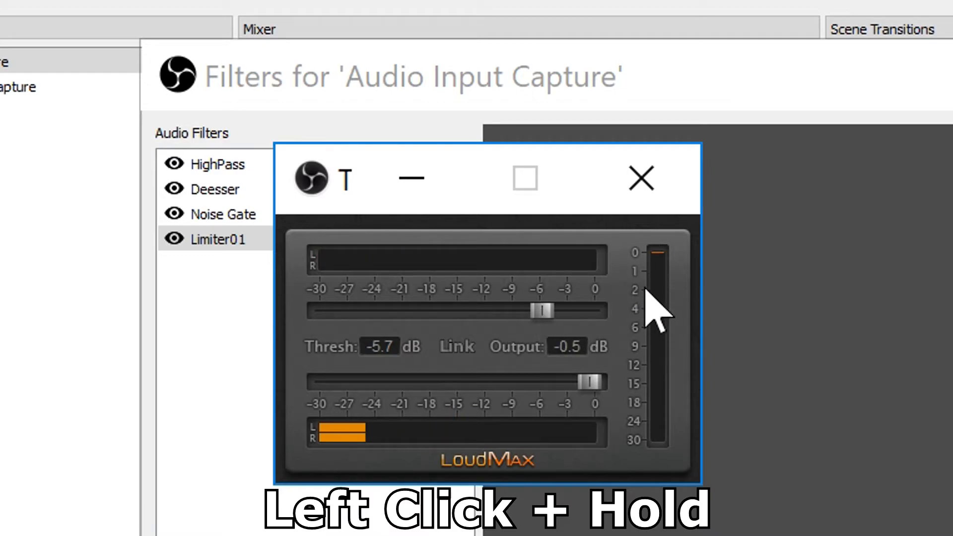
drag(538, 314, 510, 312)
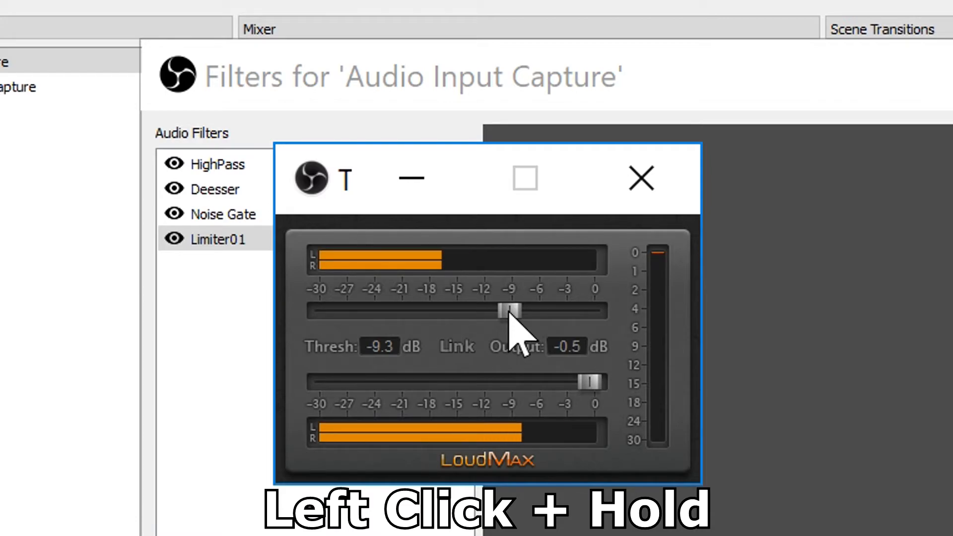
drag(511, 311, 523, 313)
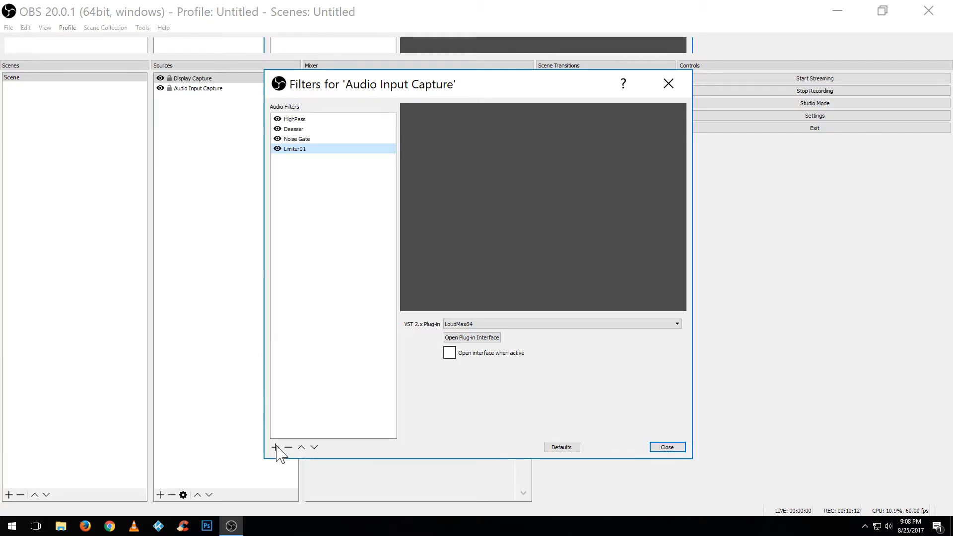
Step: Add another VST 2.x plug-in filter to Audio Input Capture, named Limiter02
click(275, 447)
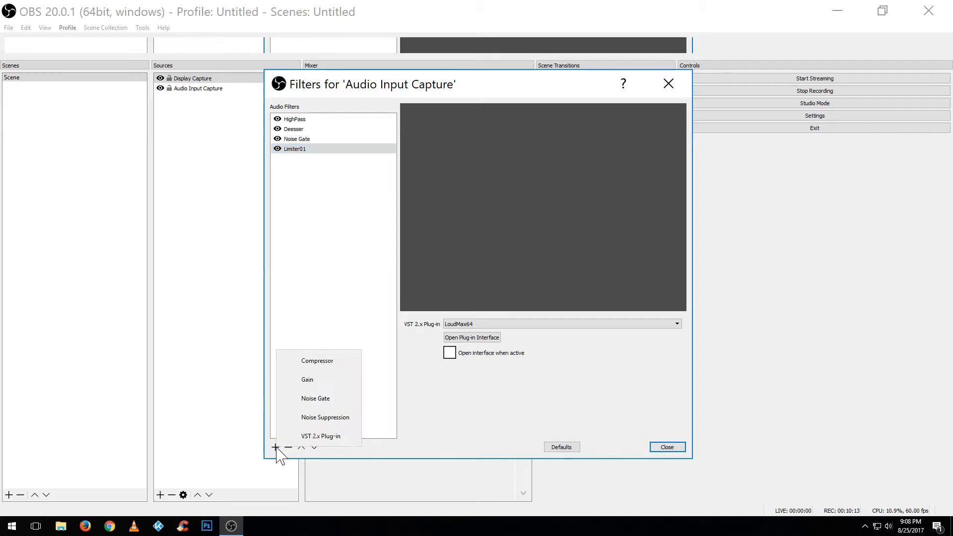
click(291, 437)
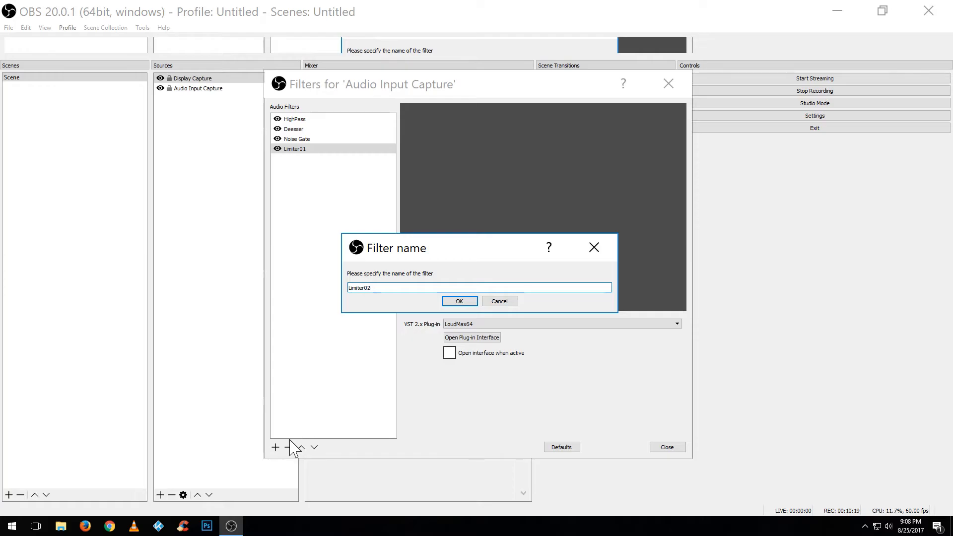
key(Return)
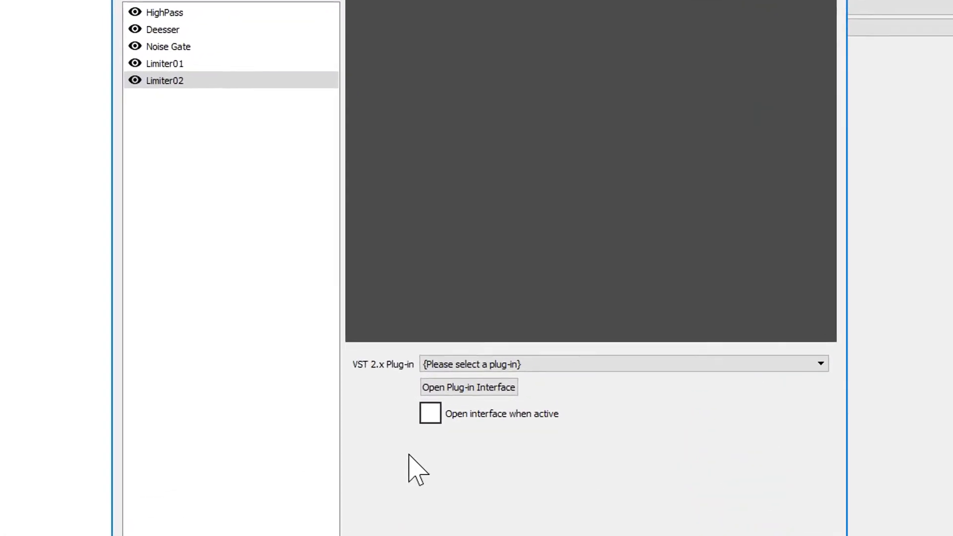
Step: Load the LoudMax64 plug-in into Limiter02, open its interface and set the output to -0.5 dB
click(423, 395)
click(435, 438)
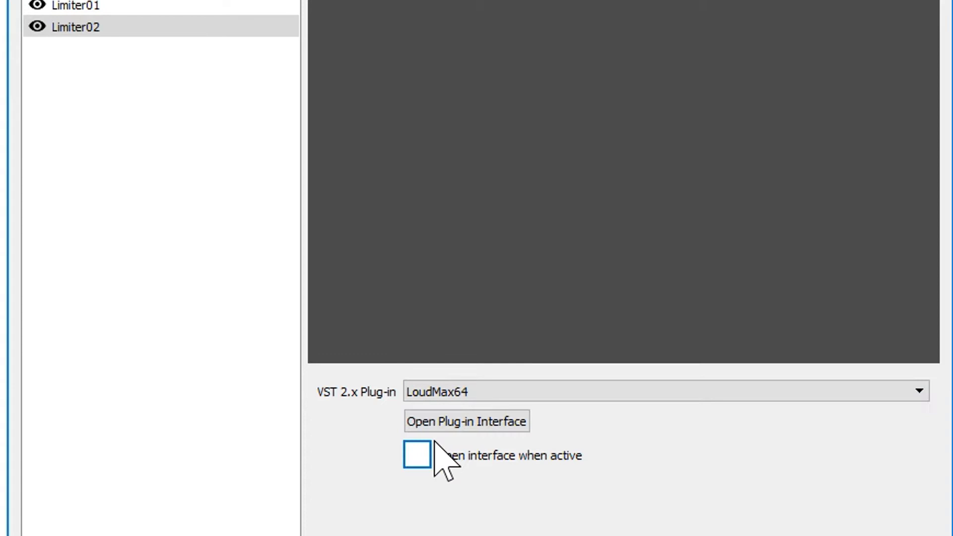
click(432, 429)
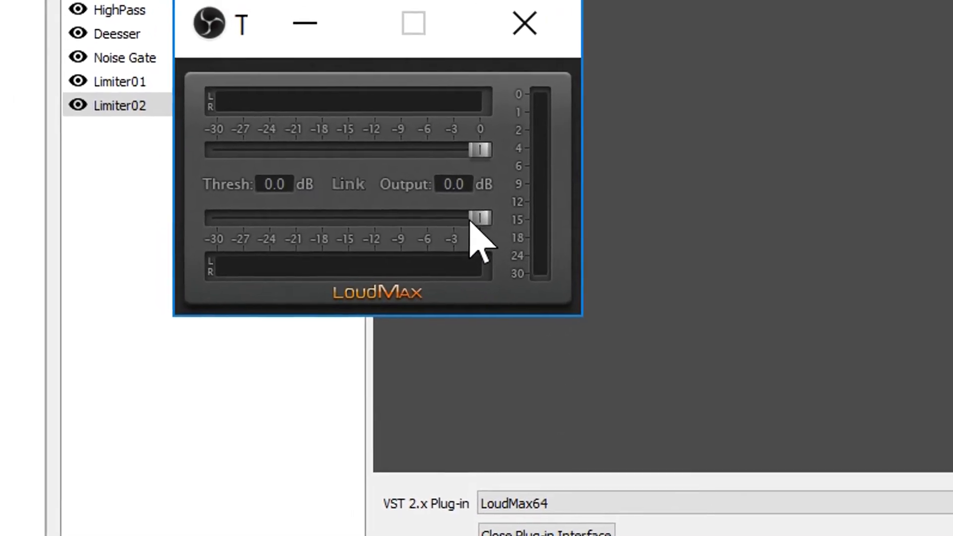
drag(408, 139, 403, 139)
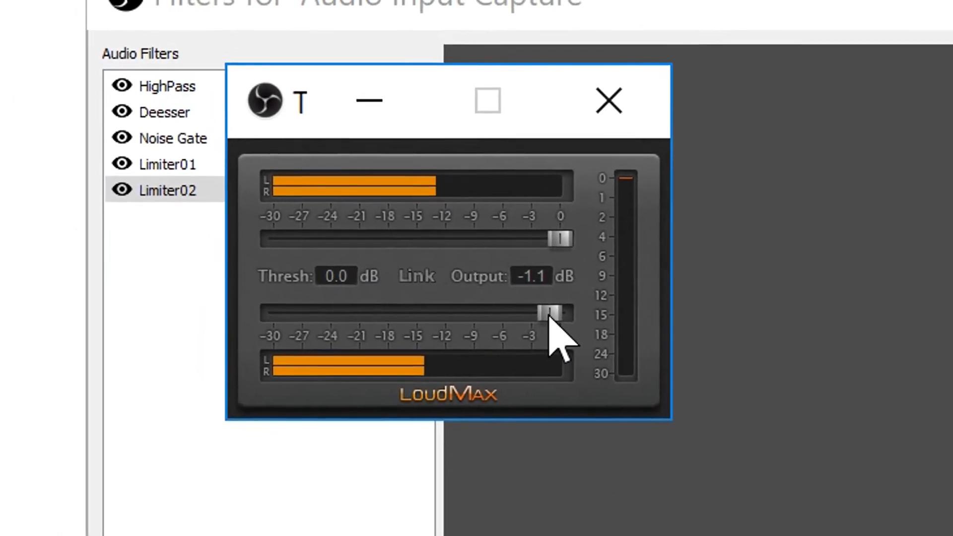
drag(550, 318, 555, 316)
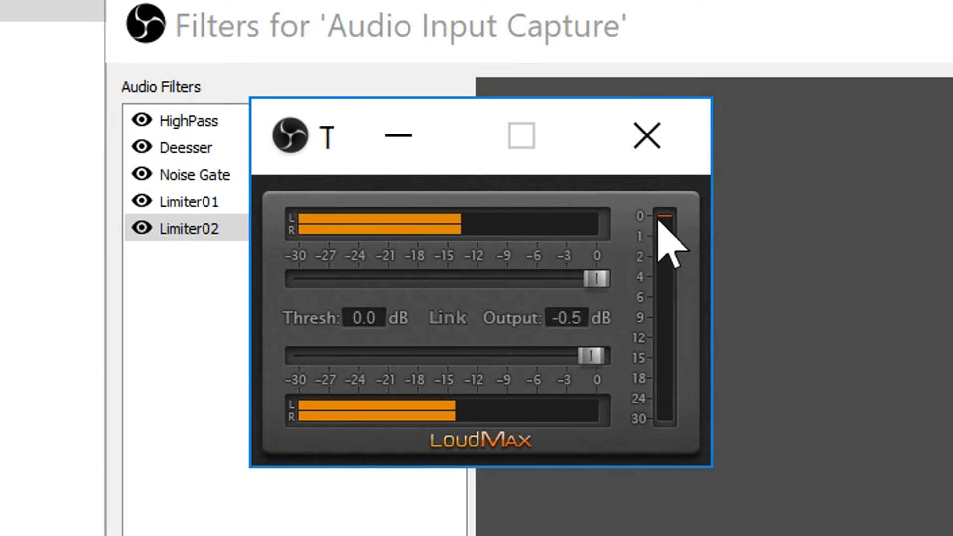
Step: Fine-tune Limiter02's threshold to -2.0 dB and close the plug-in window
drag(598, 279, 577, 284)
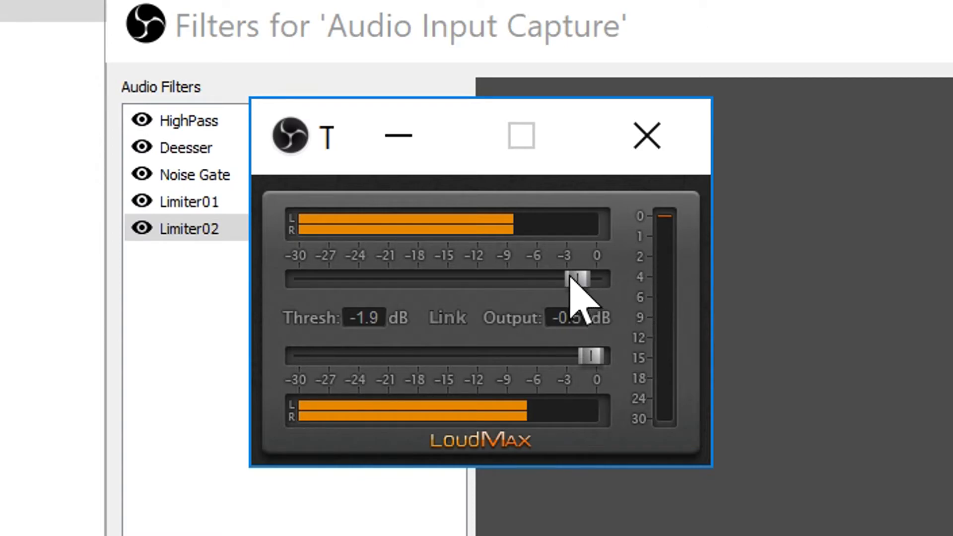
drag(571, 276, 569, 276)
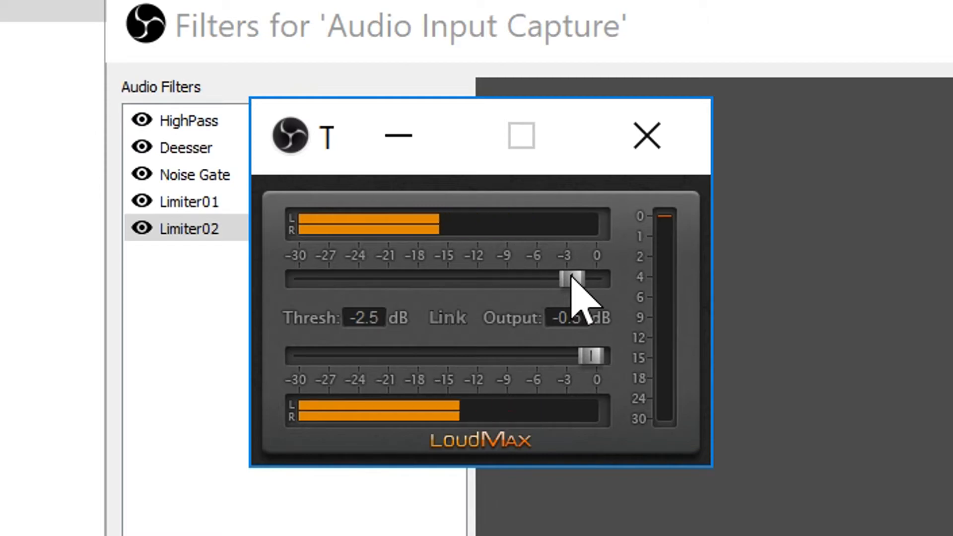
drag(571, 278, 566, 278)
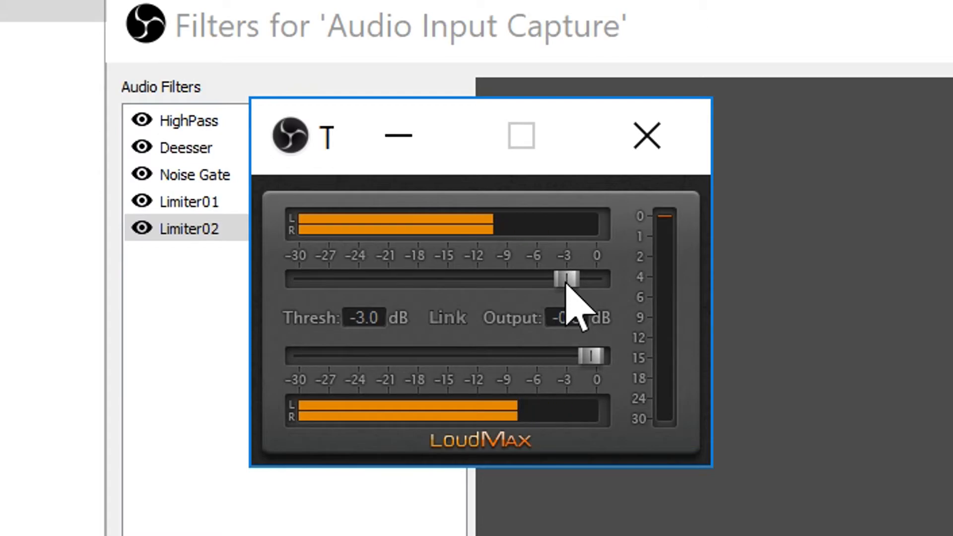
drag(567, 284, 574, 284)
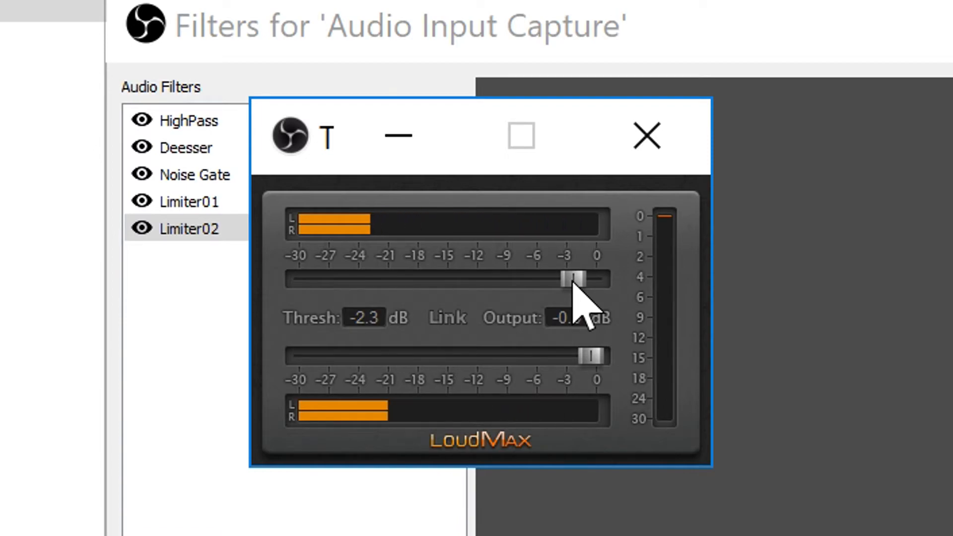
drag(573, 283, 576, 284)
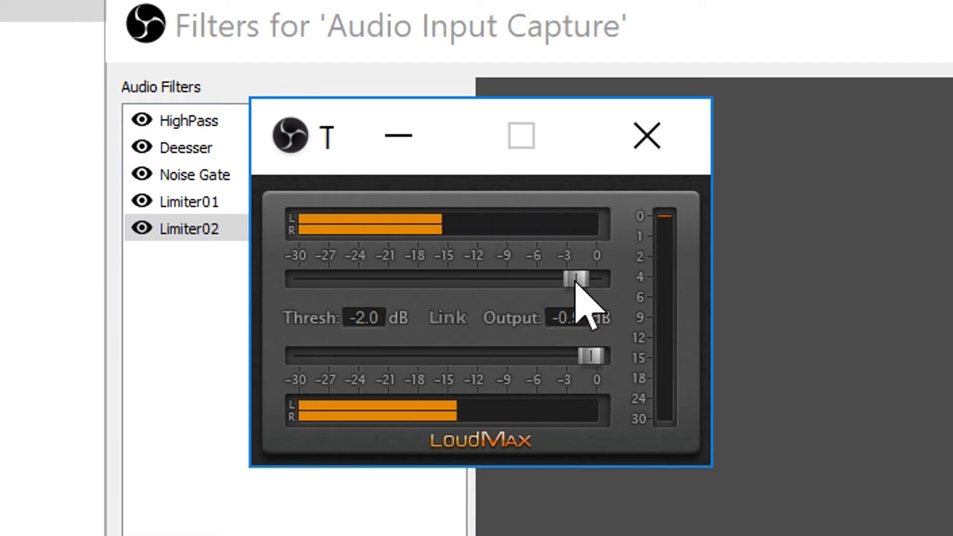
drag(576, 283, 577, 284)
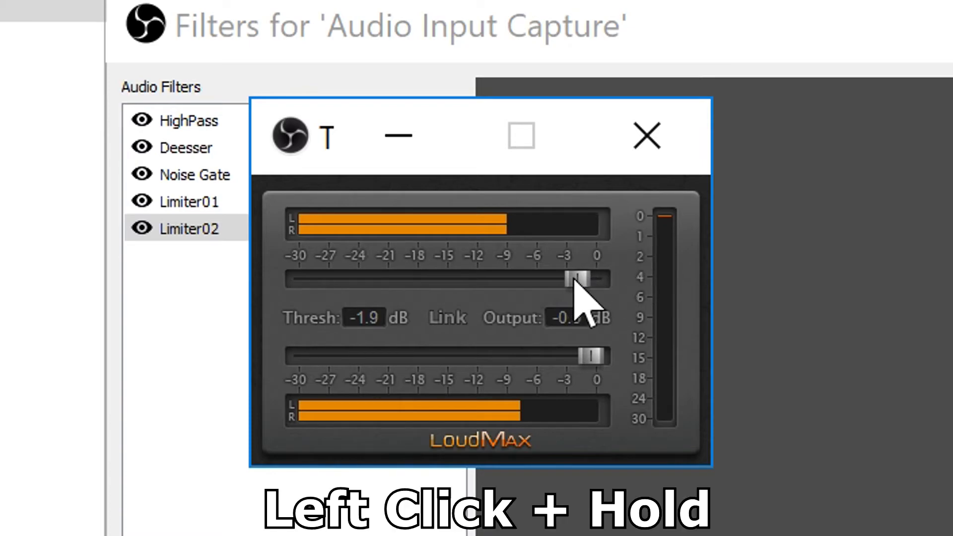
drag(576, 280, 575, 280)
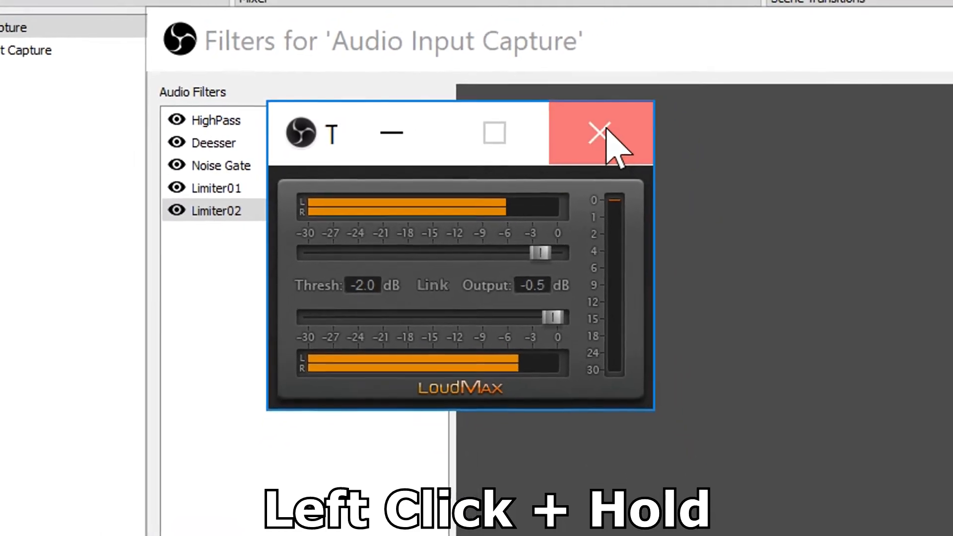
click(650, 141)
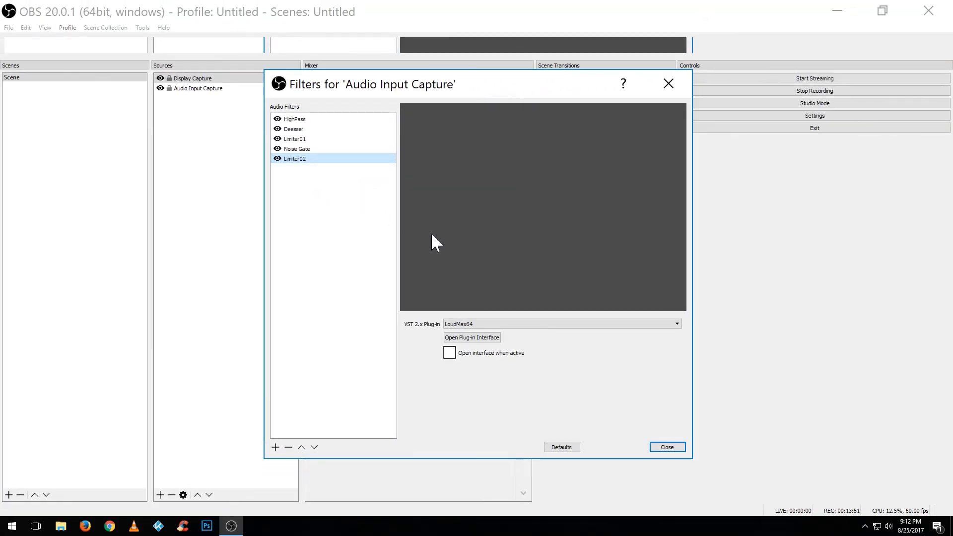
Step: Add a VST 2.x plug-in filter named FUN and move it above Limiter02 in the filter order
click(274, 448)
click(282, 437)
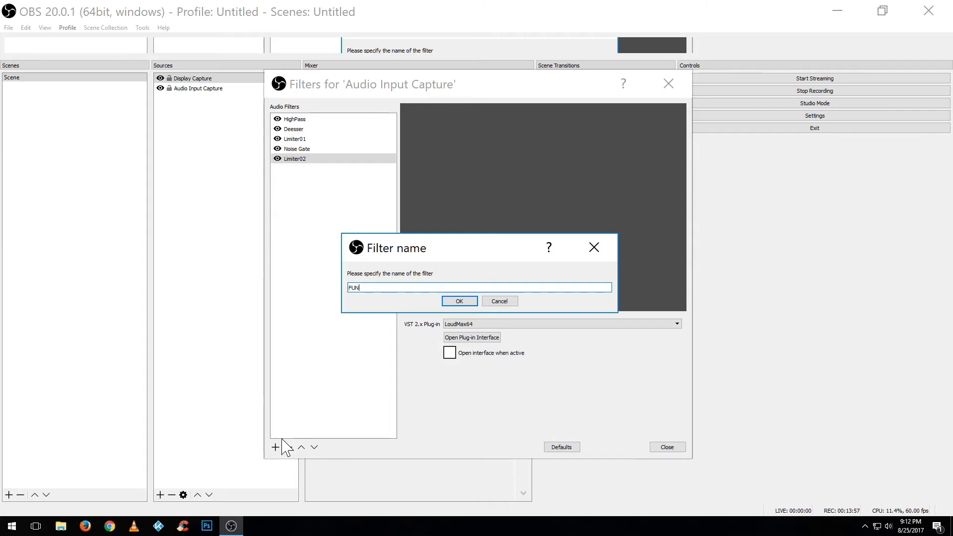
key(Return)
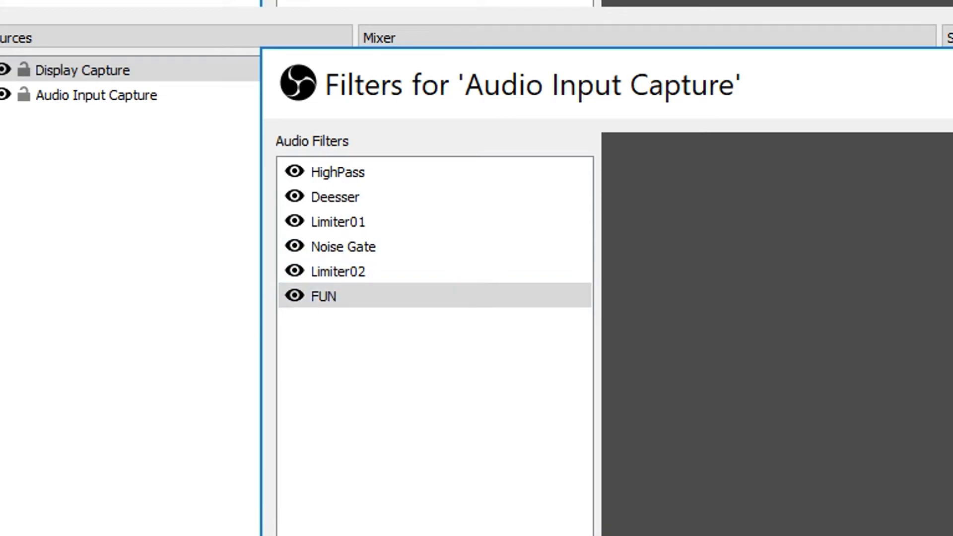
key(ctrl+Up)
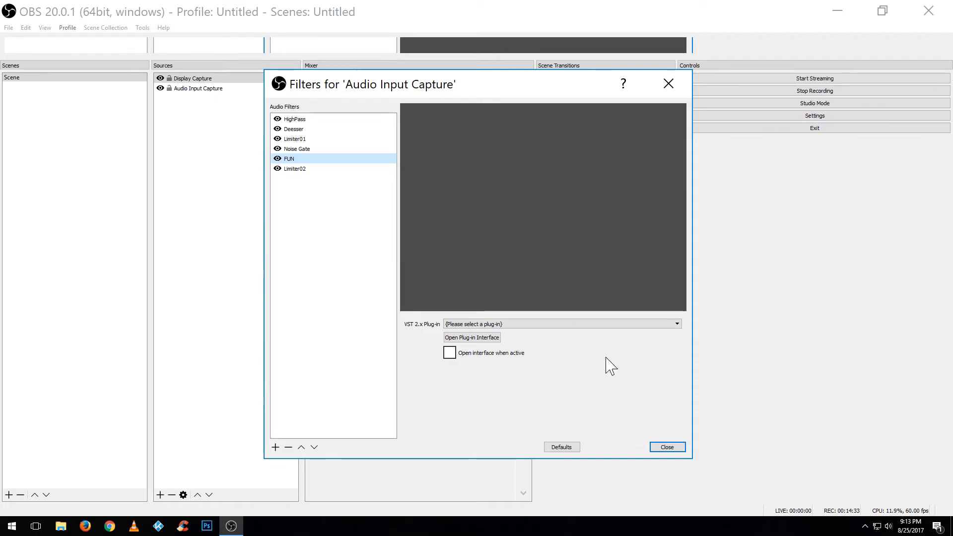
Step: Load the ValhallaFreqEcho_x64 plug-in into the FUN filter and open its interface
click(540, 324)
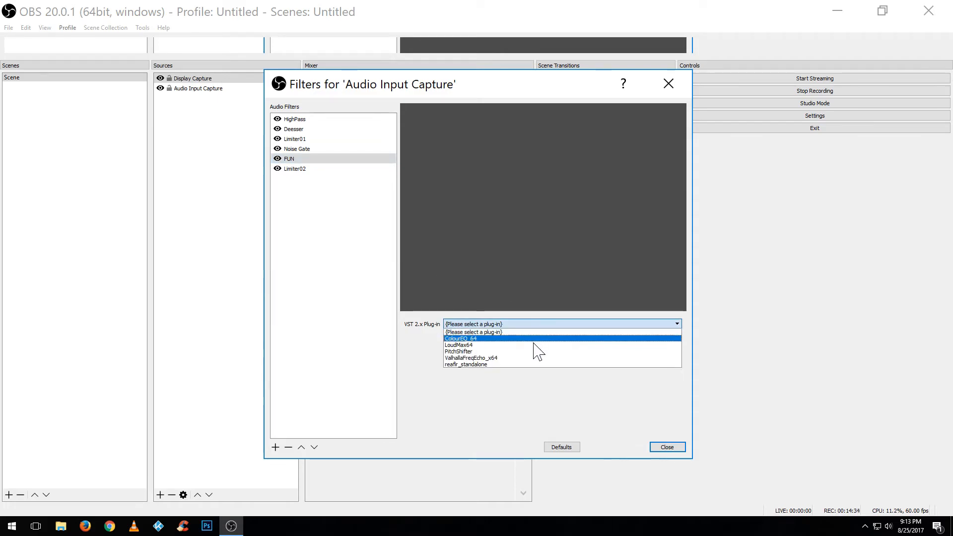
click(525, 358)
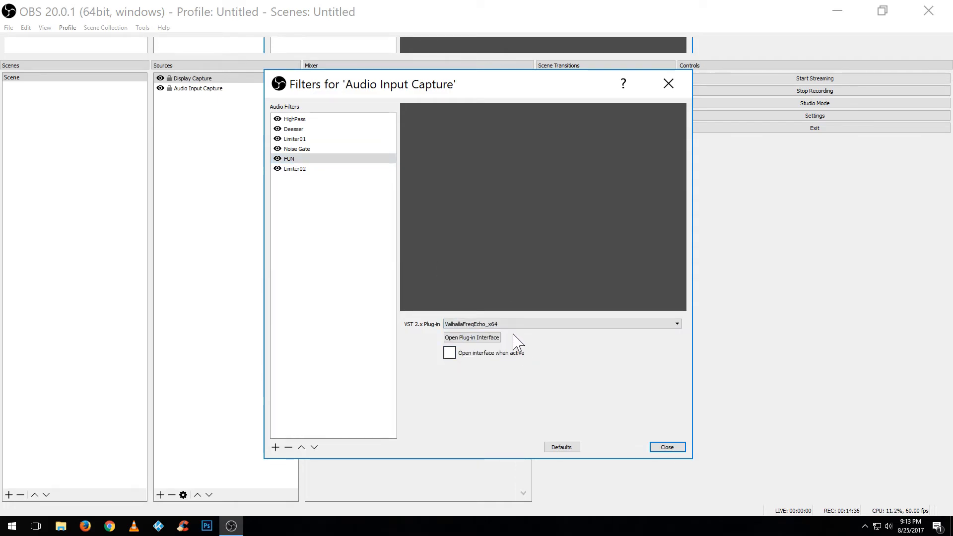
click(498, 339)
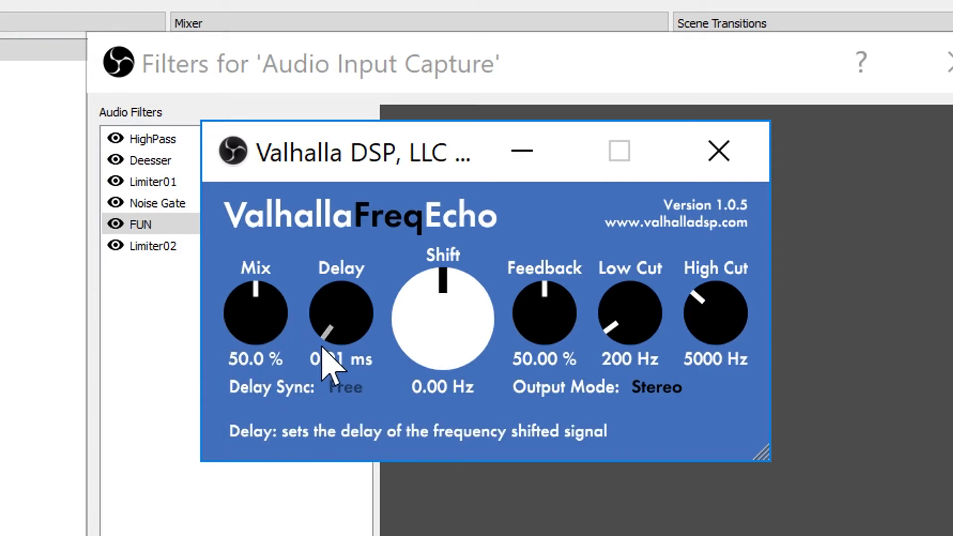
Step: Lower the echo's feedback to about 38.8 % and raise its delay to about 290 ms
drag(549, 341, 545, 348)
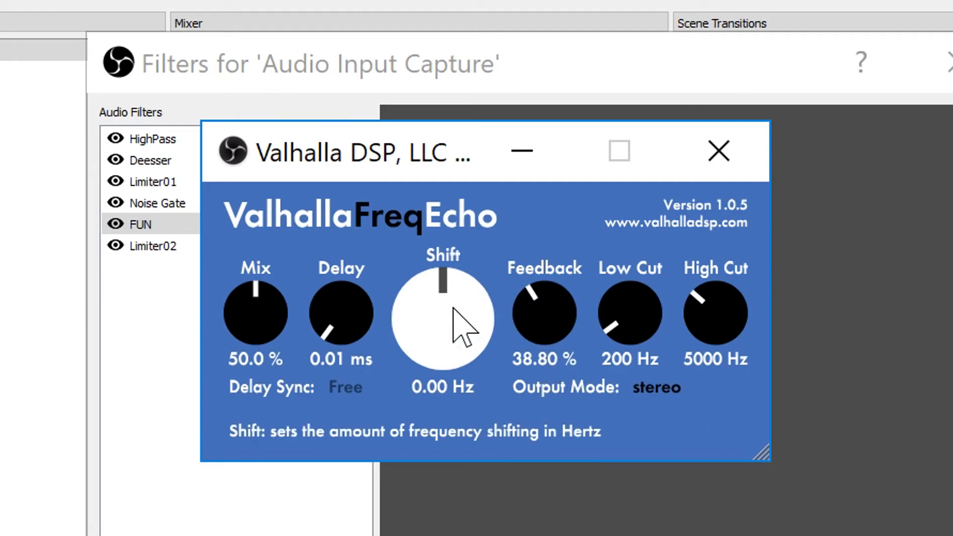
drag(332, 336, 350, 152)
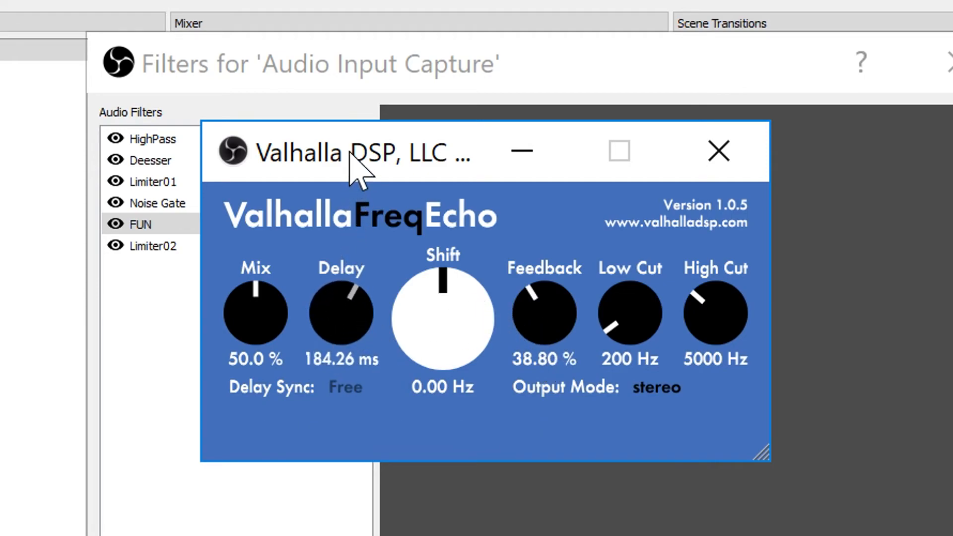
drag(358, 341, 362, 319)
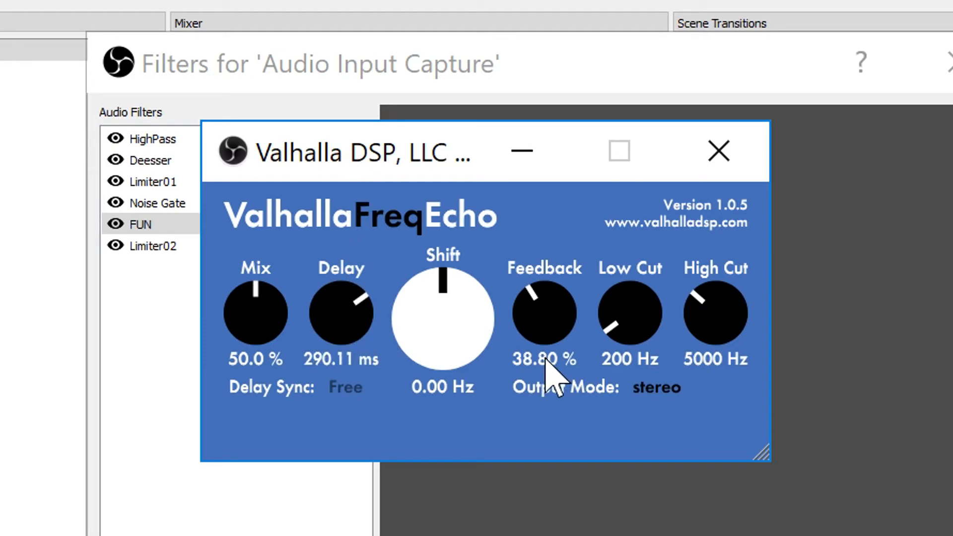
Step: Try the echo's wet/dry mix at about 10 % and at higher levels, leaving it at 35.6 %
drag(255, 318, 248, 429)
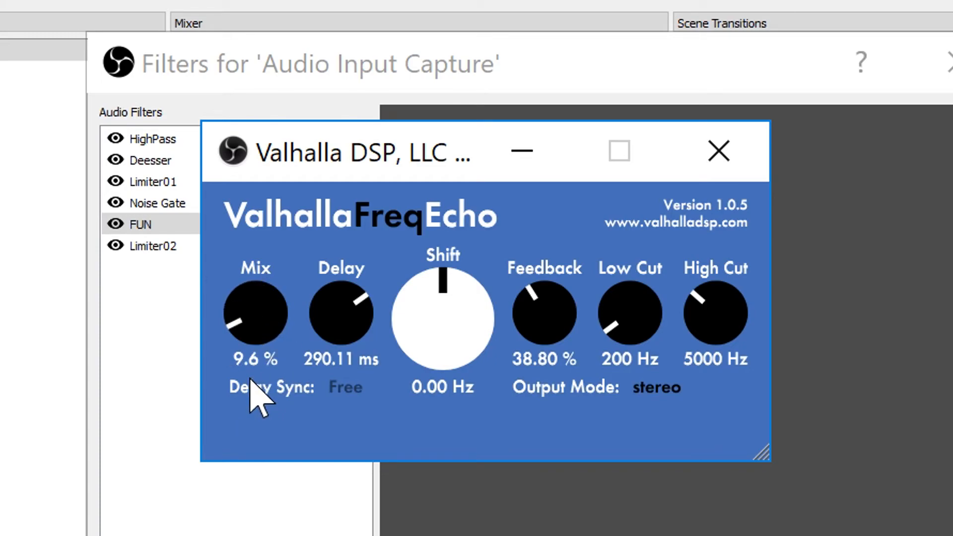
scroll(261, 335, up, 1)
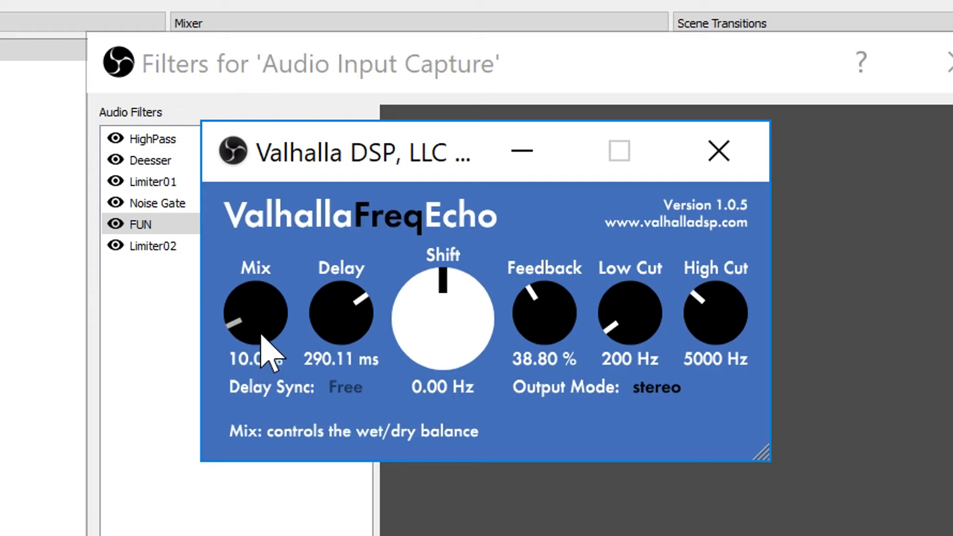
drag(261, 335, 262, 164)
drag(270, 311, 264, 422)
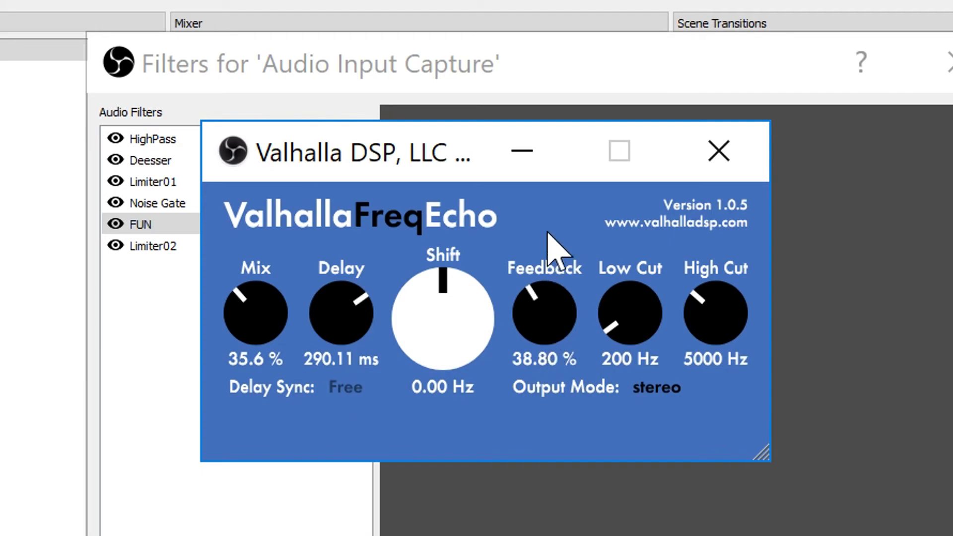
Step: Lower the echo's mix to 17.6 % and try its feedback at 0 %, settling on about 40.8 %
drag(528, 314, 517, 485)
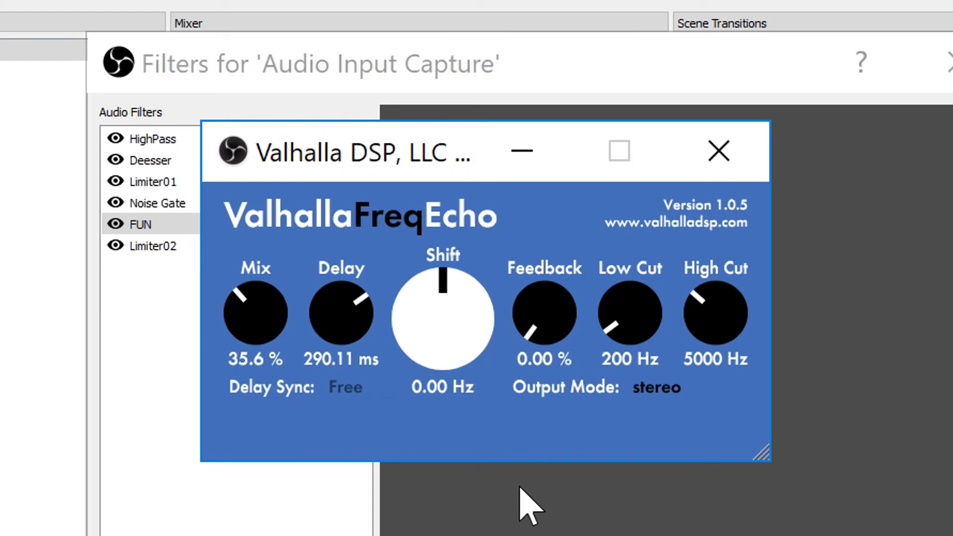
drag(243, 310, 251, 360)
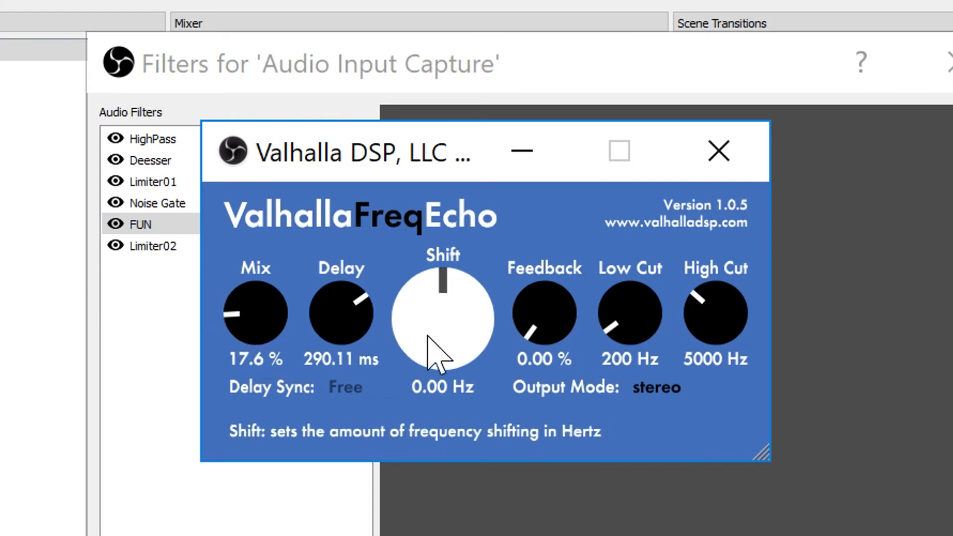
drag(536, 334, 538, 215)
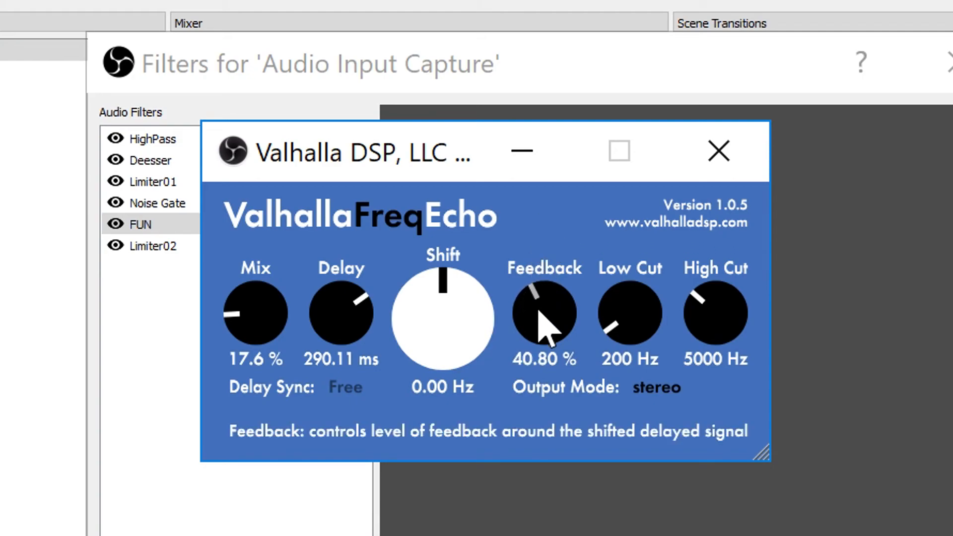
Step: Try the echo's feedback at 55.20 %, and reset both its mix and its feedback to 0 %
drag(539, 315, 543, 272)
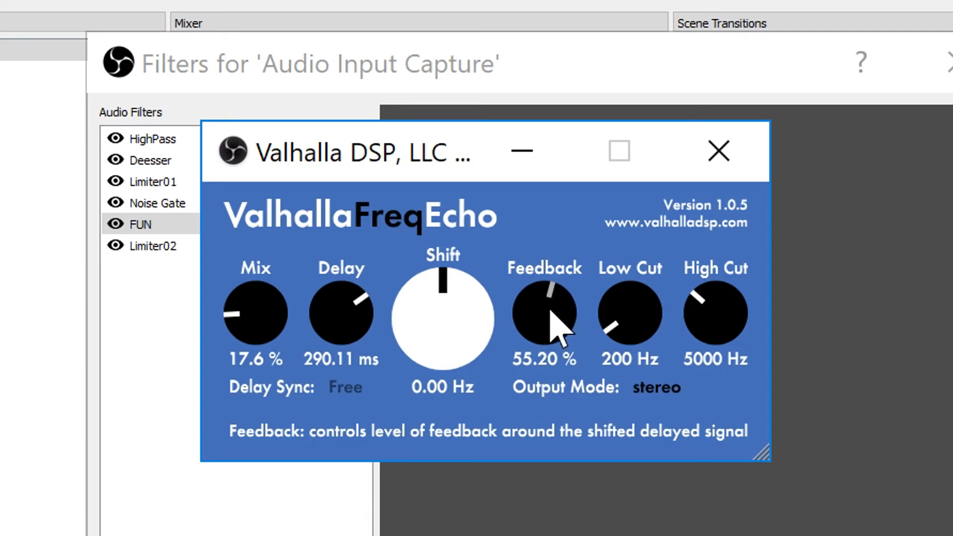
drag(248, 318, 248, 347)
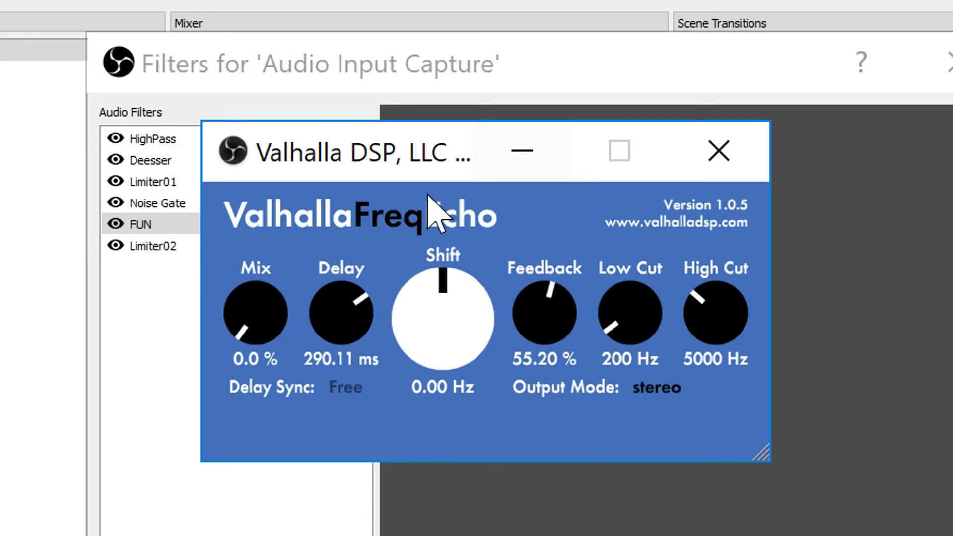
drag(579, 323, 555, 377)
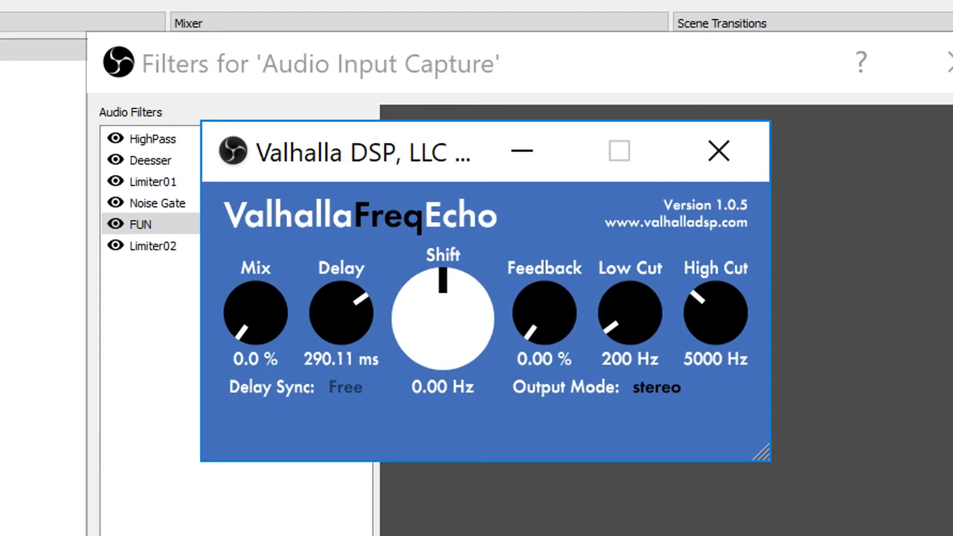
Step: Set the echo's mix to 100 % and try shorter delay times, ending at about 54 ms
drag(267, 326, 269, 4)
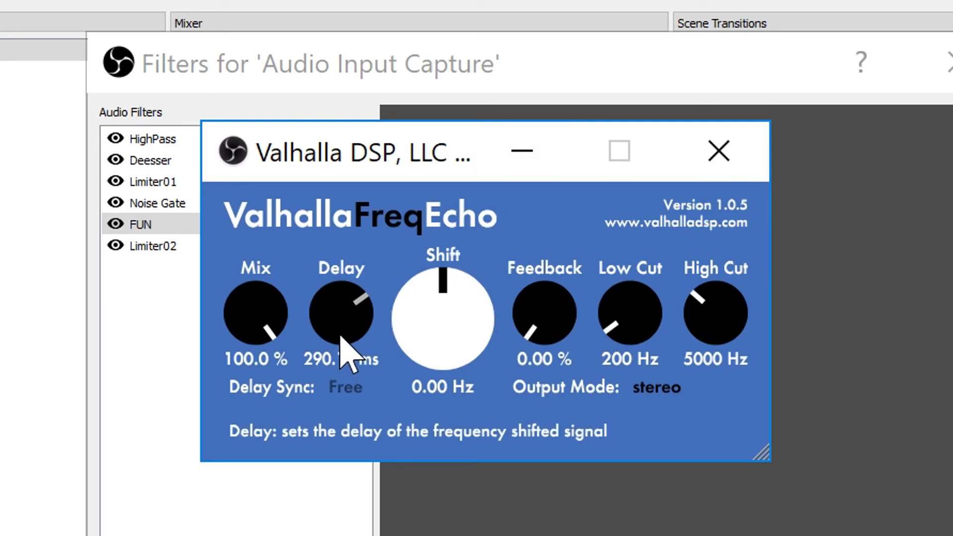
drag(357, 329, 357, 531)
drag(348, 337, 369, 222)
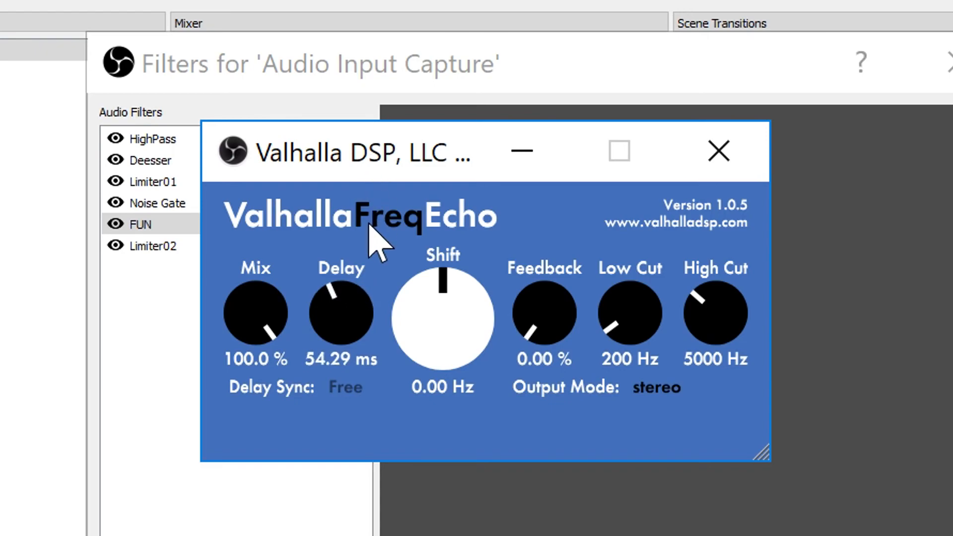
Step: Try the echo with added feedback, reducing its delay to 0.01 ms and its feedback to 0 % with mono output
drag(561, 351, 554, 224)
drag(341, 329, 342, 392)
drag(540, 315, 533, 418)
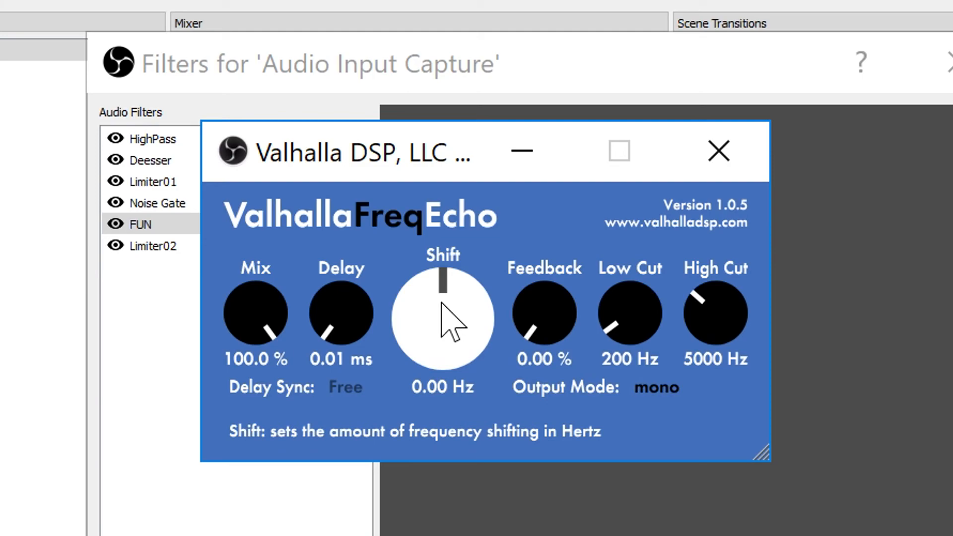
Step: Try the echo's frequency shift at negative values such as about -154 Hz and -193 Hz, and close the plug-in interface
drag(444, 287, 444, 380)
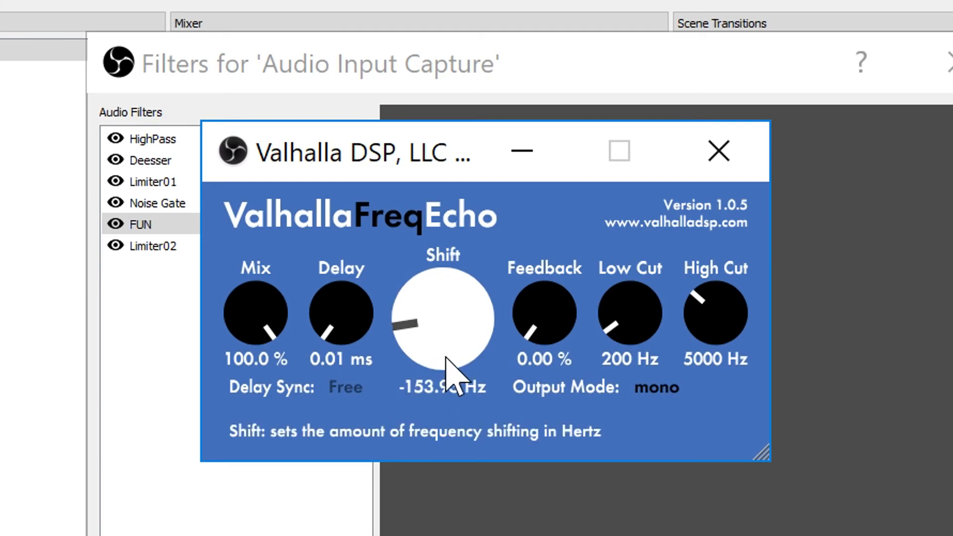
drag(443, 331, 469, 527)
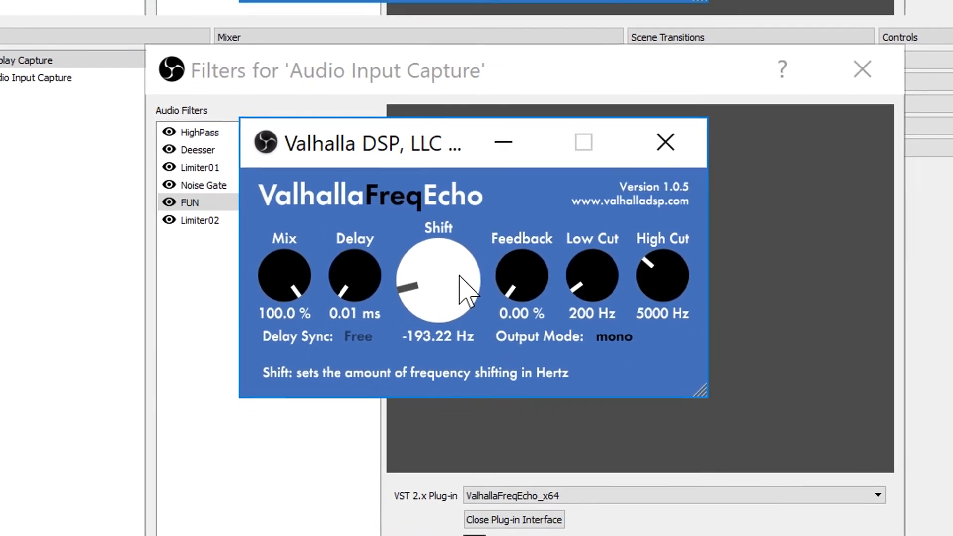
click(665, 142)
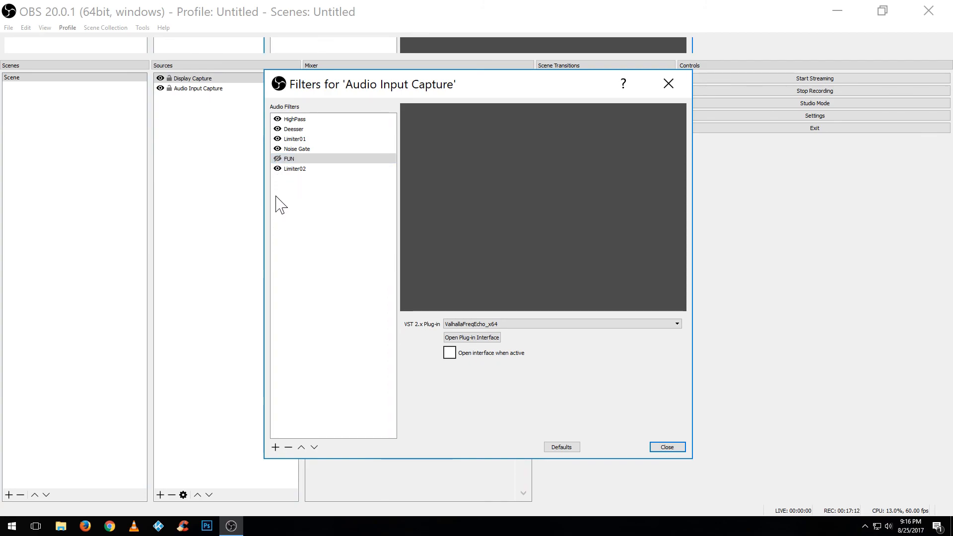
Step: Remove the FUN filter from the Audio Input Capture source's filter chain
right_click(292, 160)
click(327, 212)
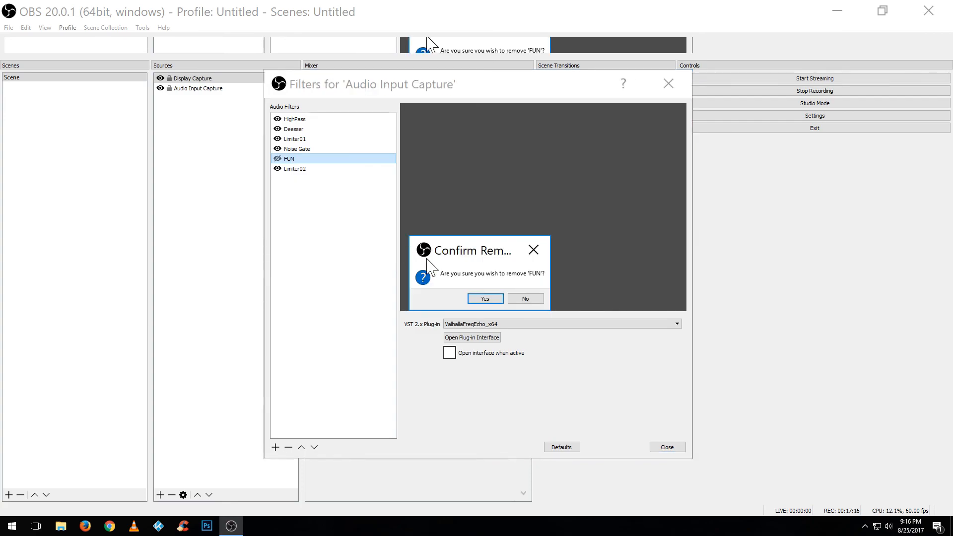
click(487, 299)
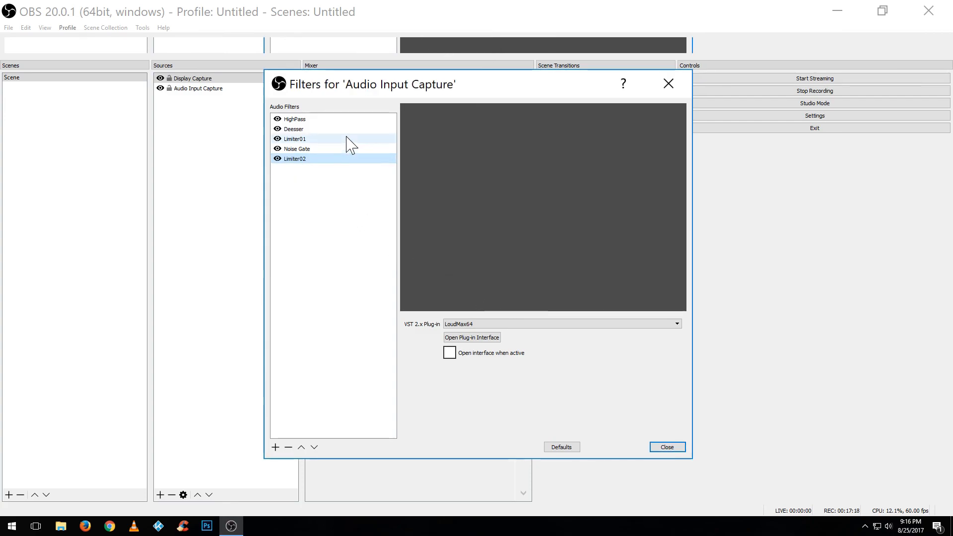